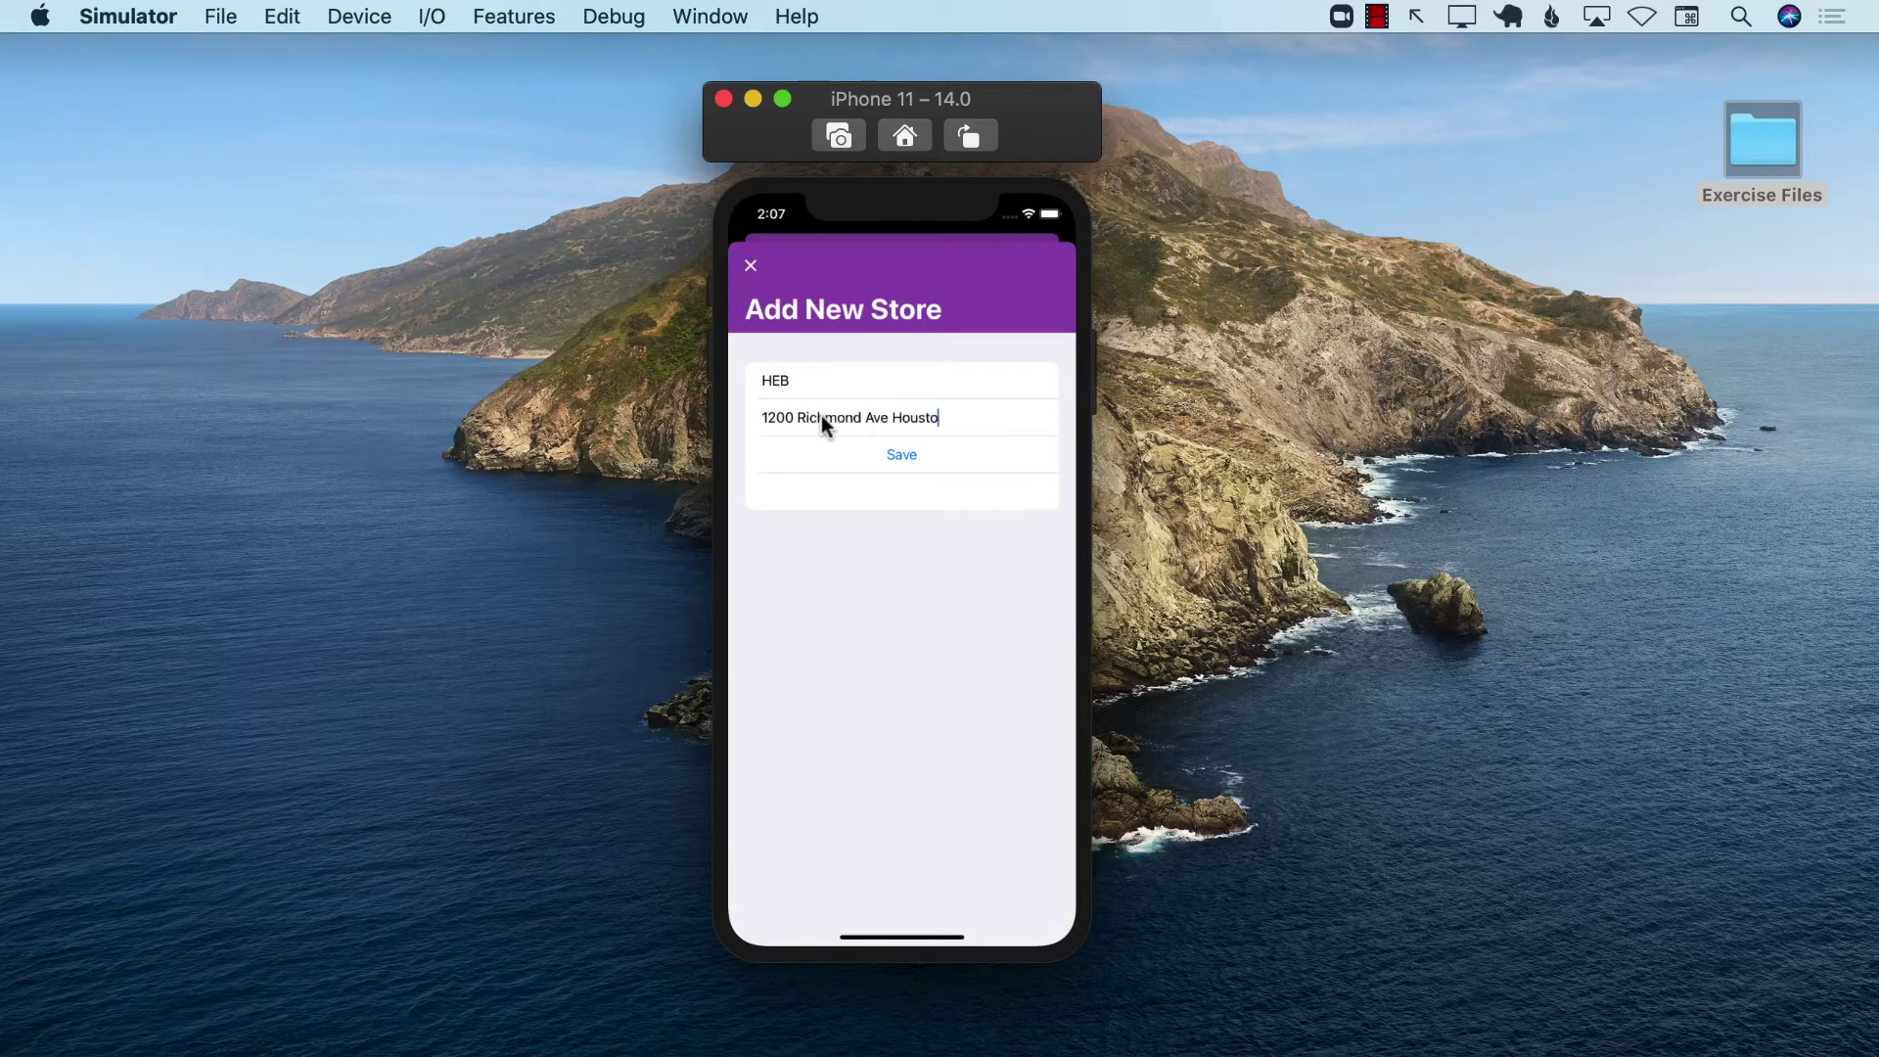
# Save the HEB store, then add and save an Albertsons store in GroceryApp
pyautogui.click(919, 464)
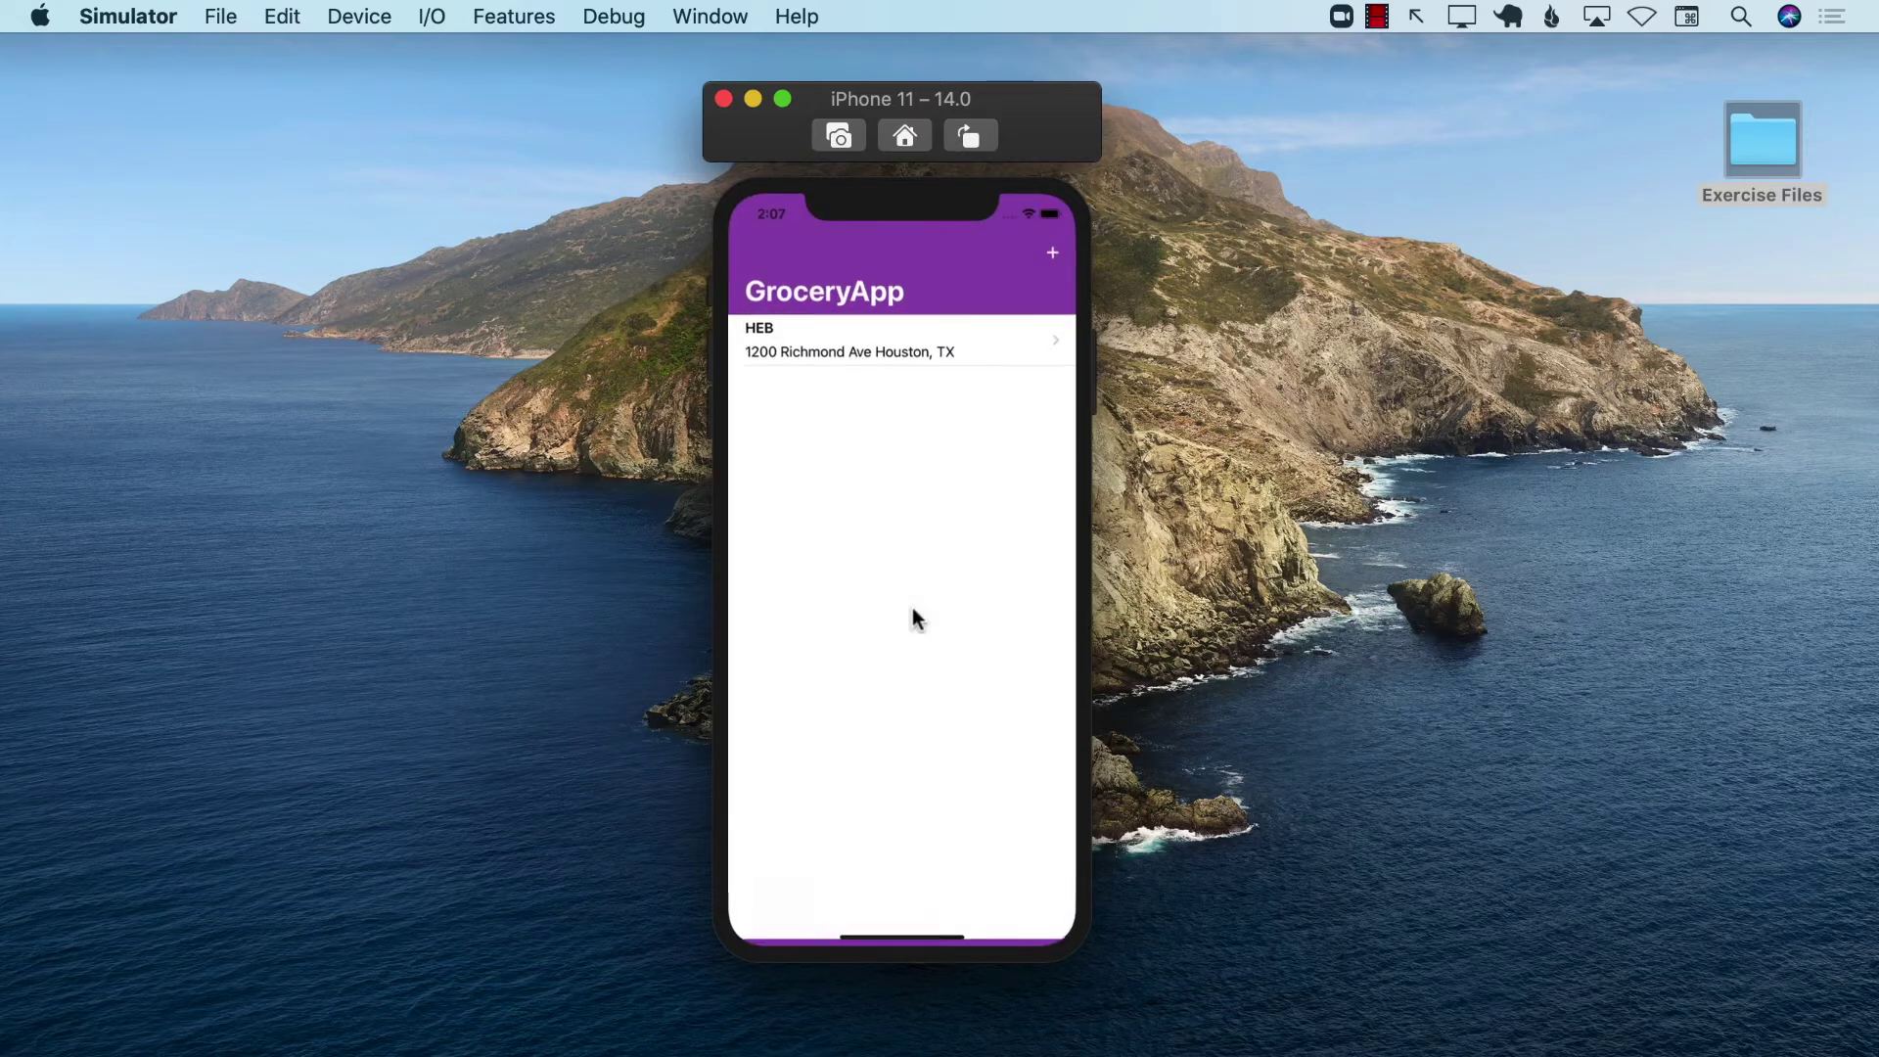
pyautogui.click(1052, 258)
pyautogui.write('1234 Cali Drive')
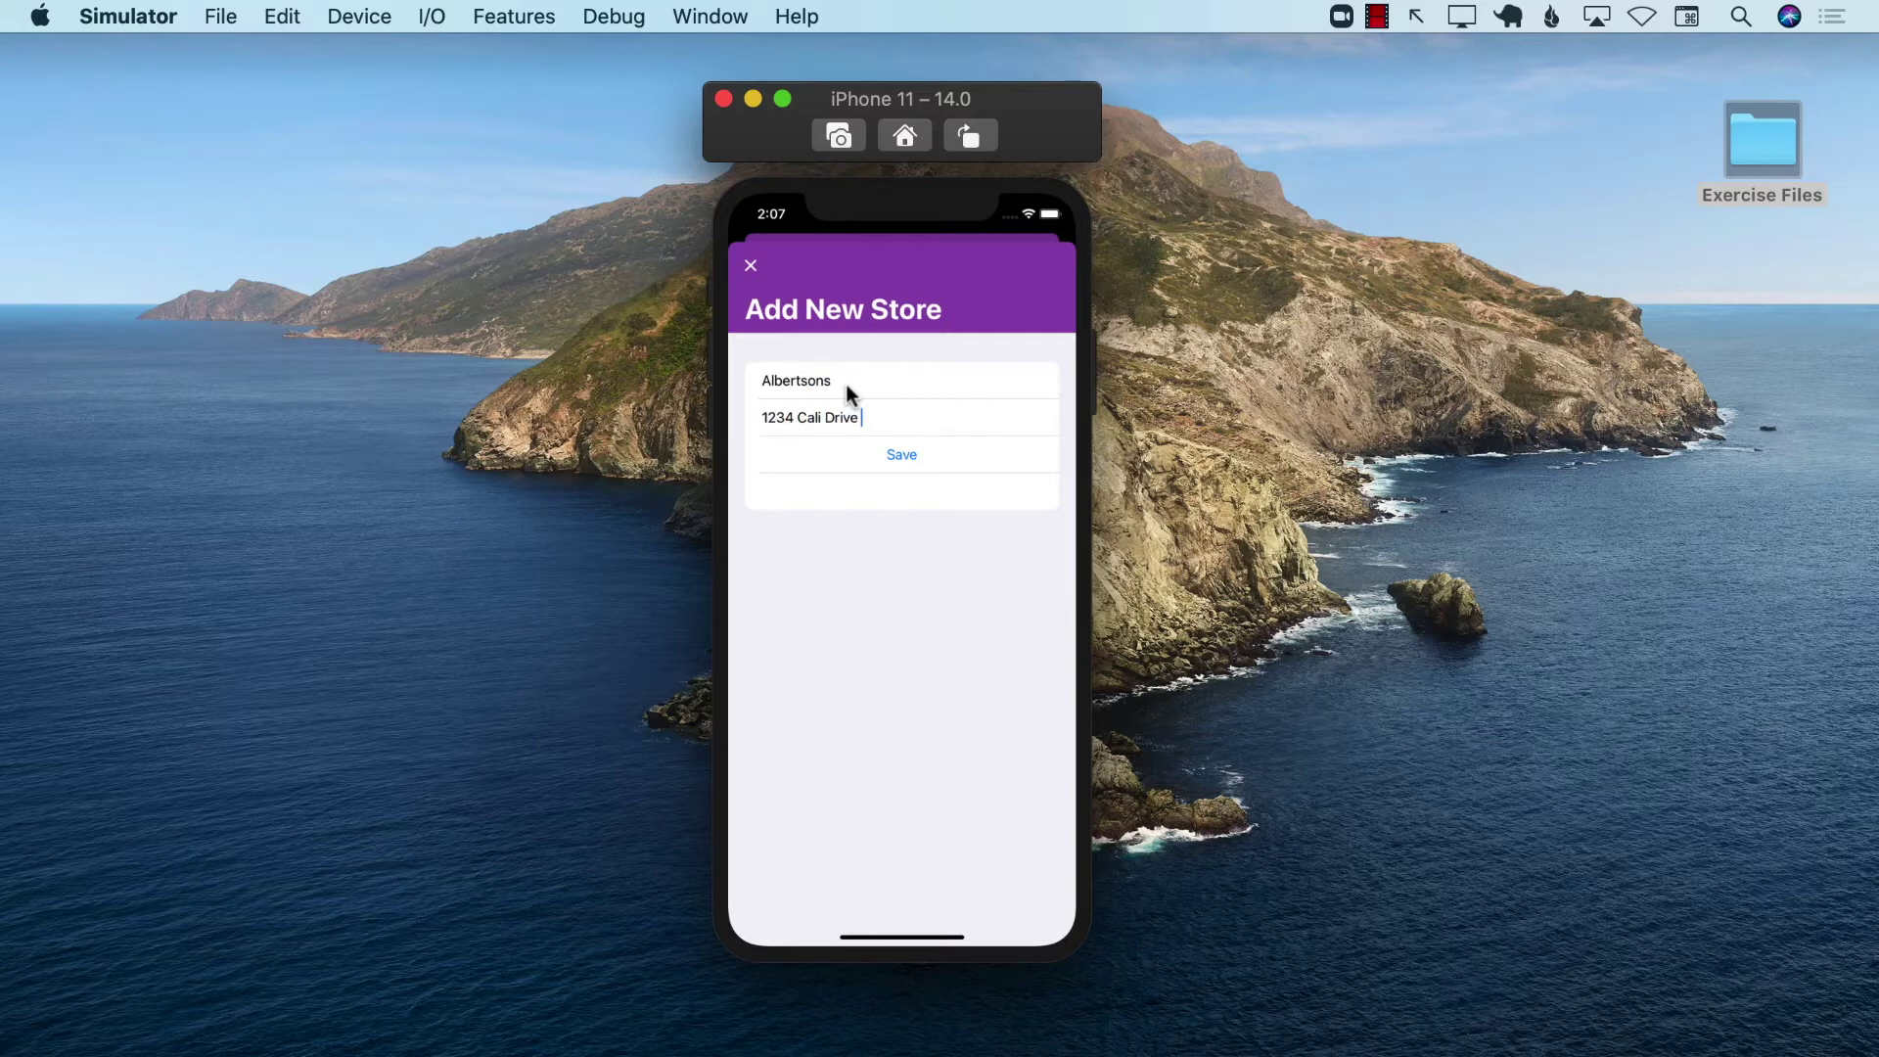
pyautogui.write(',')
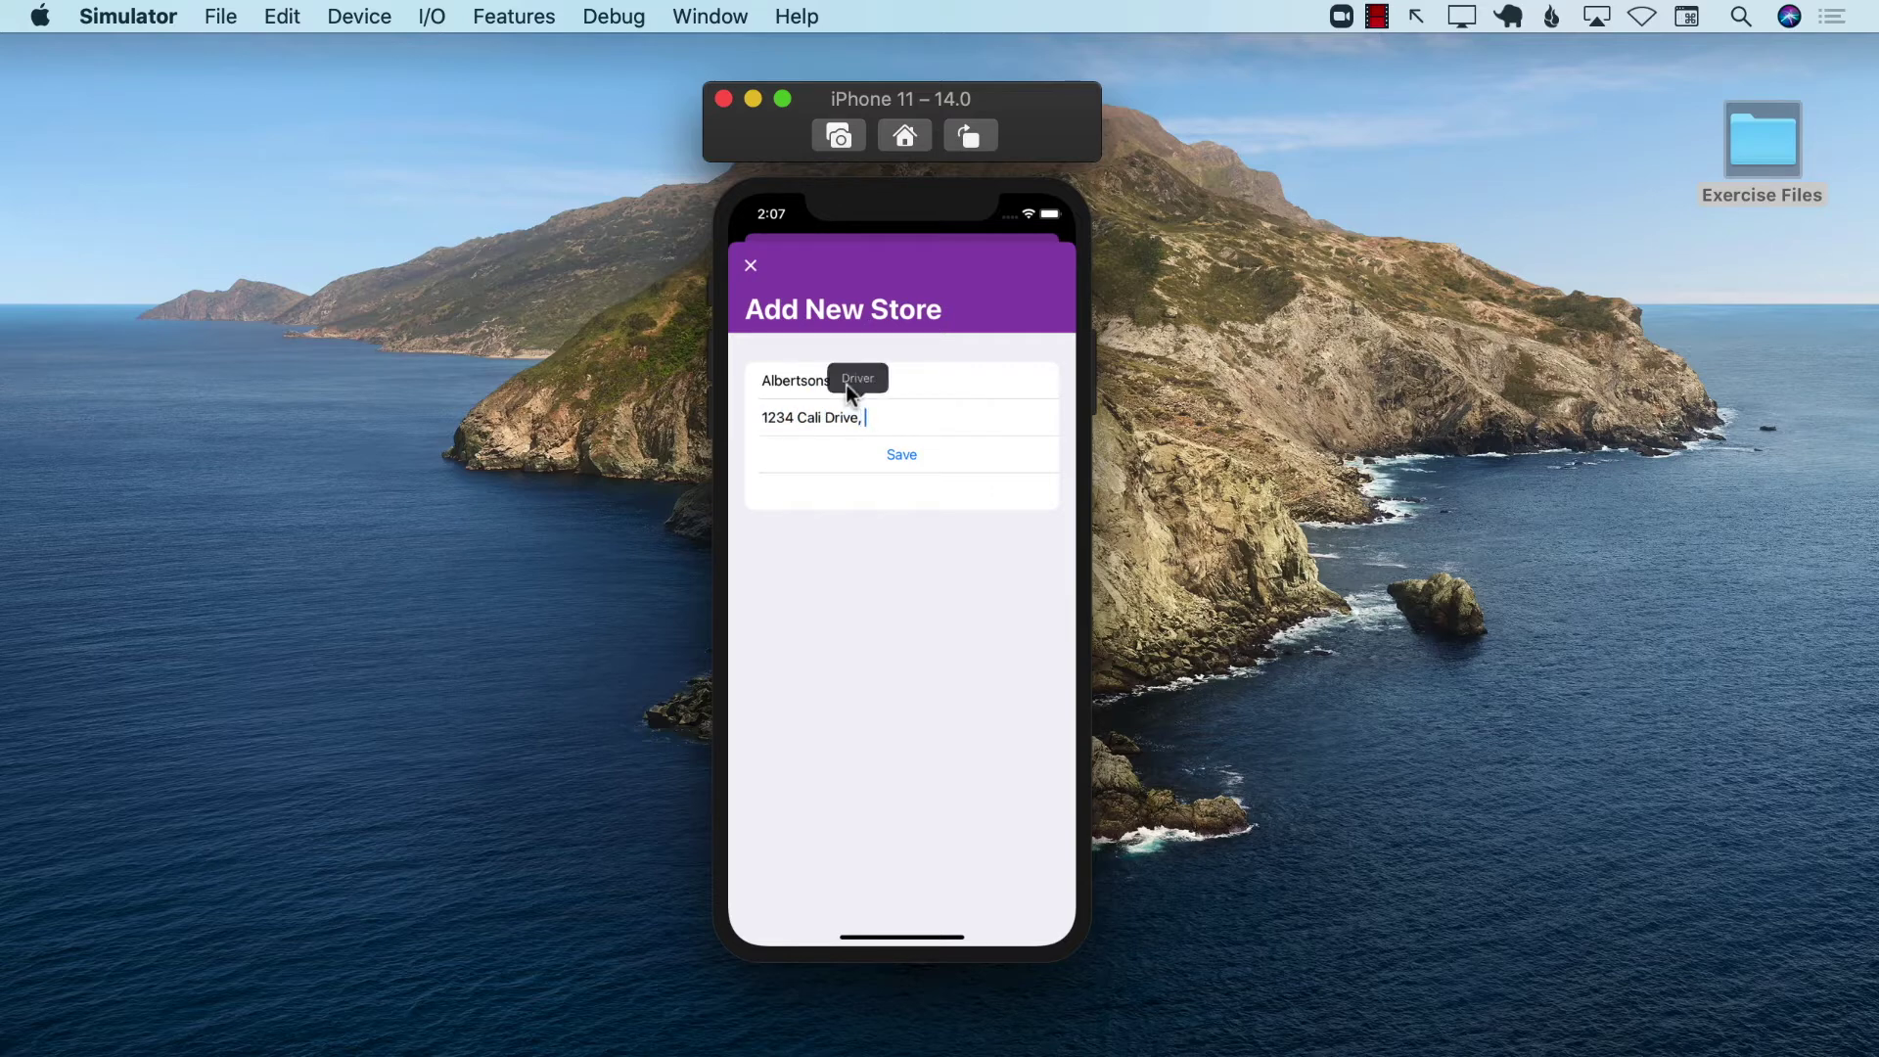
pyautogui.write(' CA')
pyautogui.click(901, 456)
# List Eggs and Bread, each with a price and quantity, under Albertsons
pyautogui.click(926, 351)
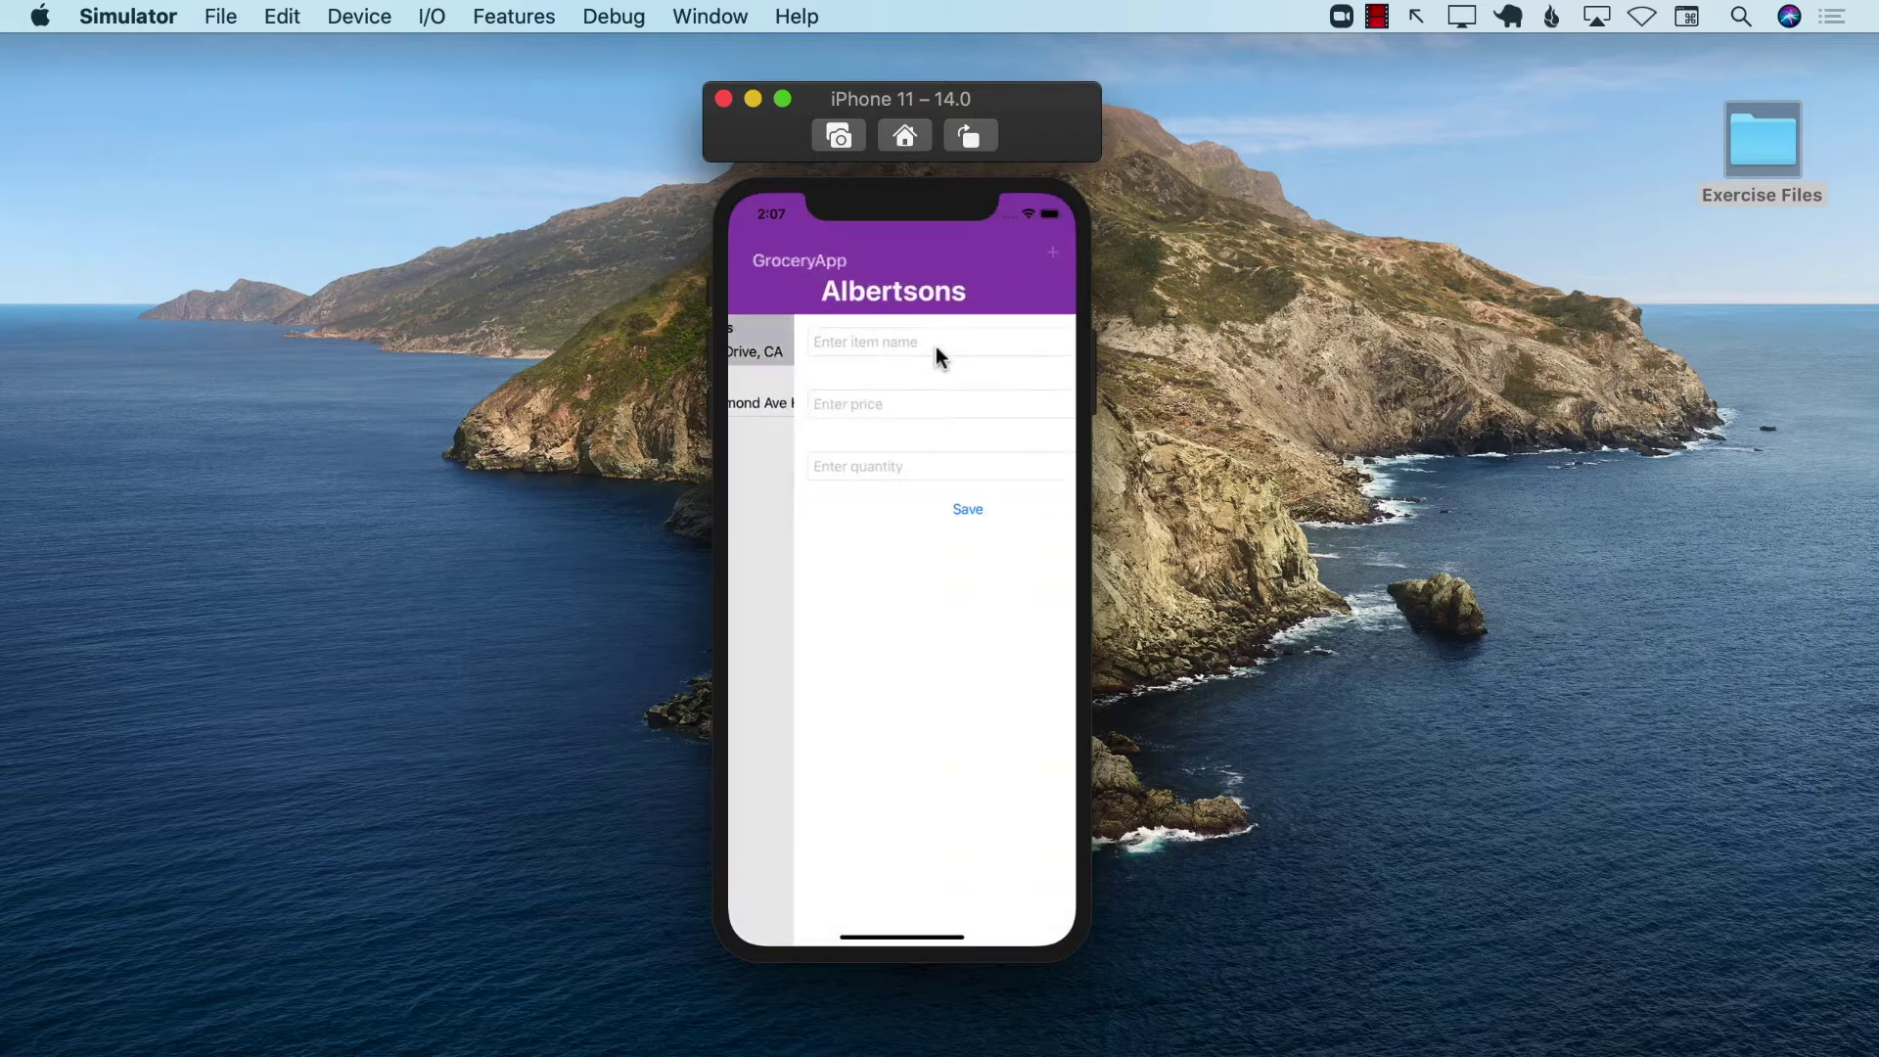
pyautogui.write('Eggs')
pyautogui.click(822, 405)
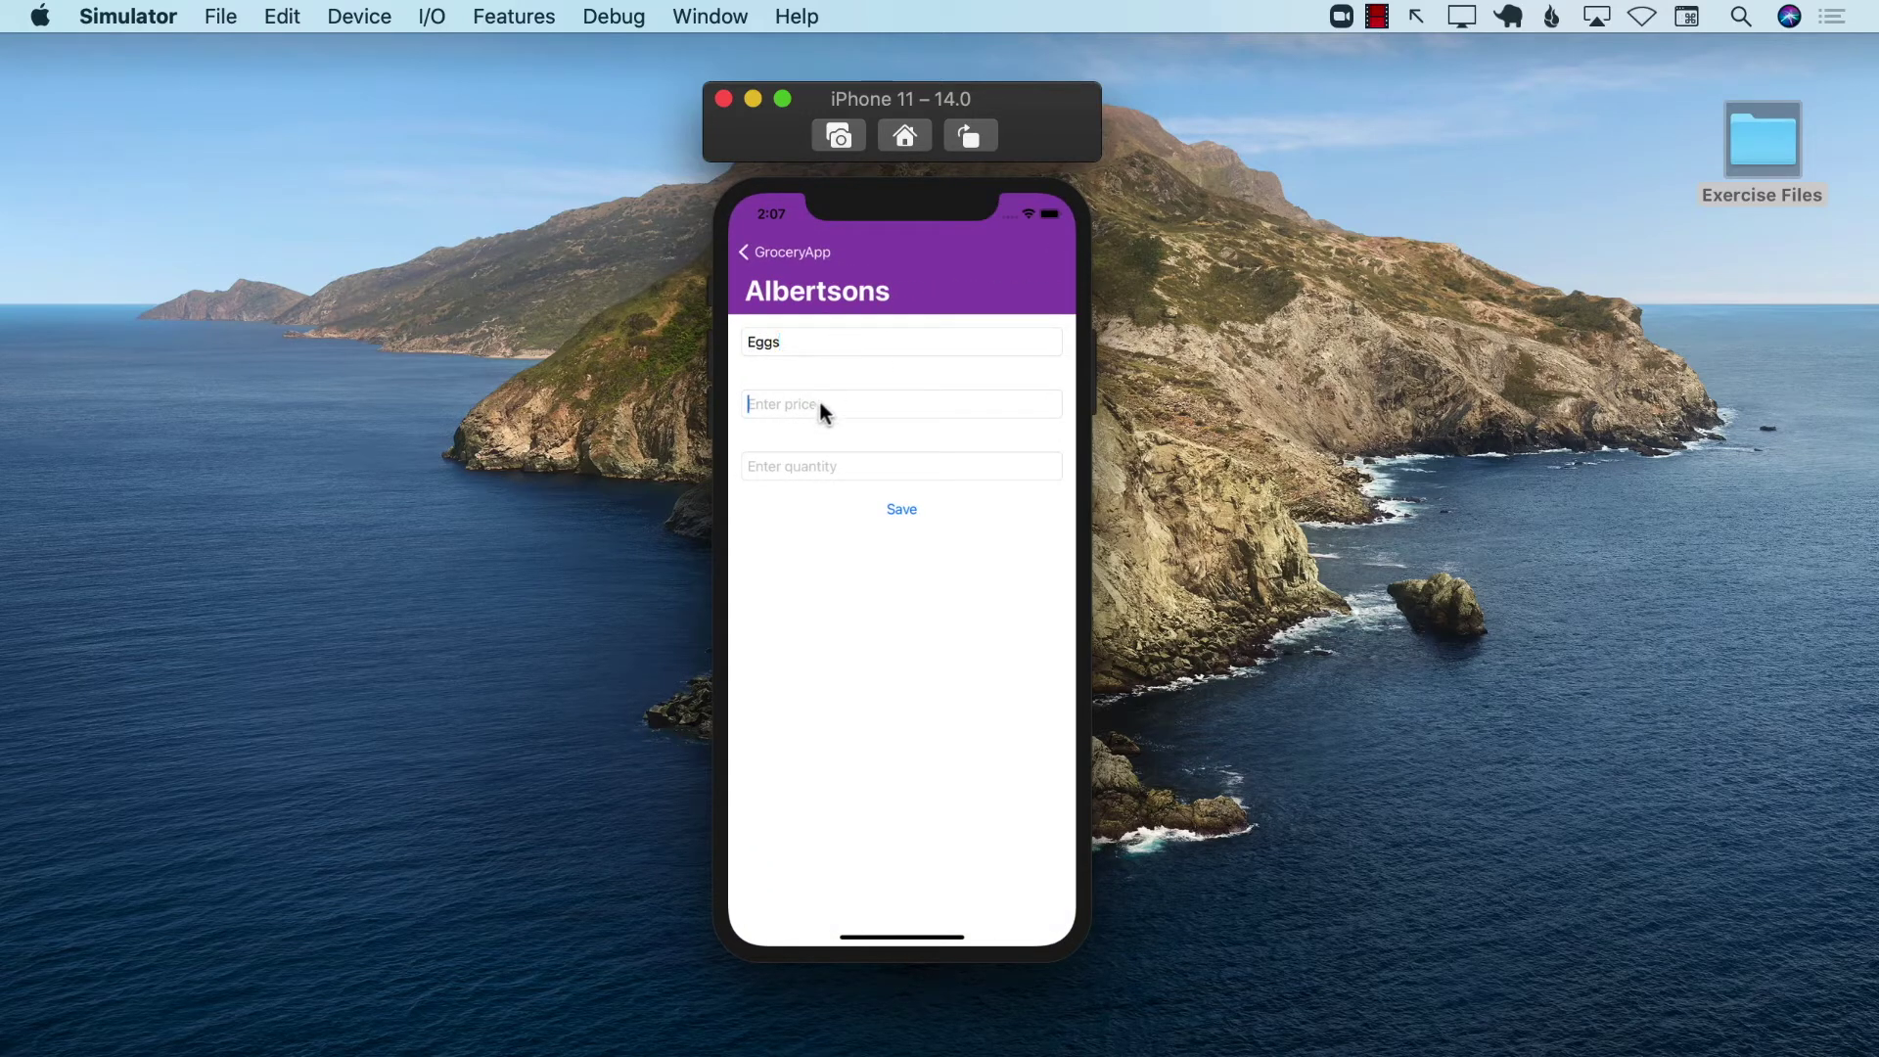
pyautogui.write('10')
pyautogui.click(818, 467)
pyautogui.write('2')
pyautogui.click(914, 512)
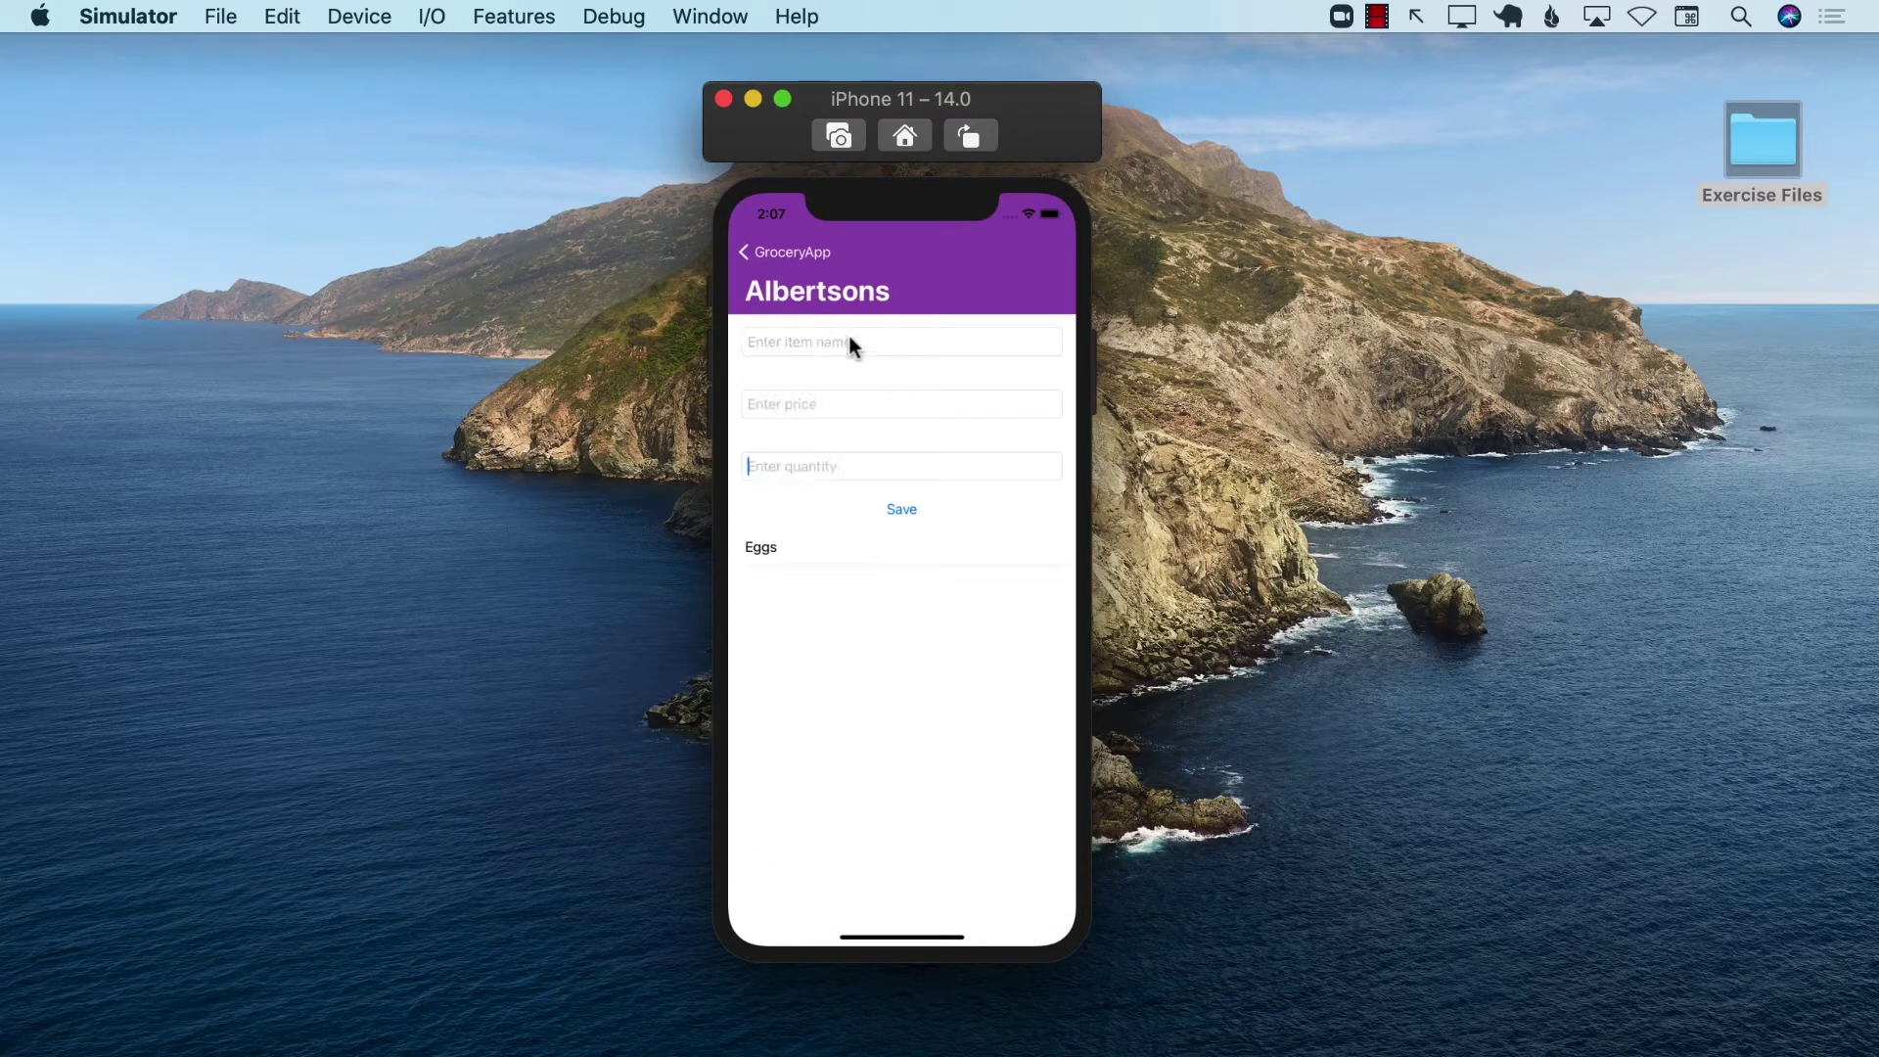
pyautogui.press('Tab')
pyautogui.write('Bread')
pyautogui.click(832, 409)
pyautogui.write('2')
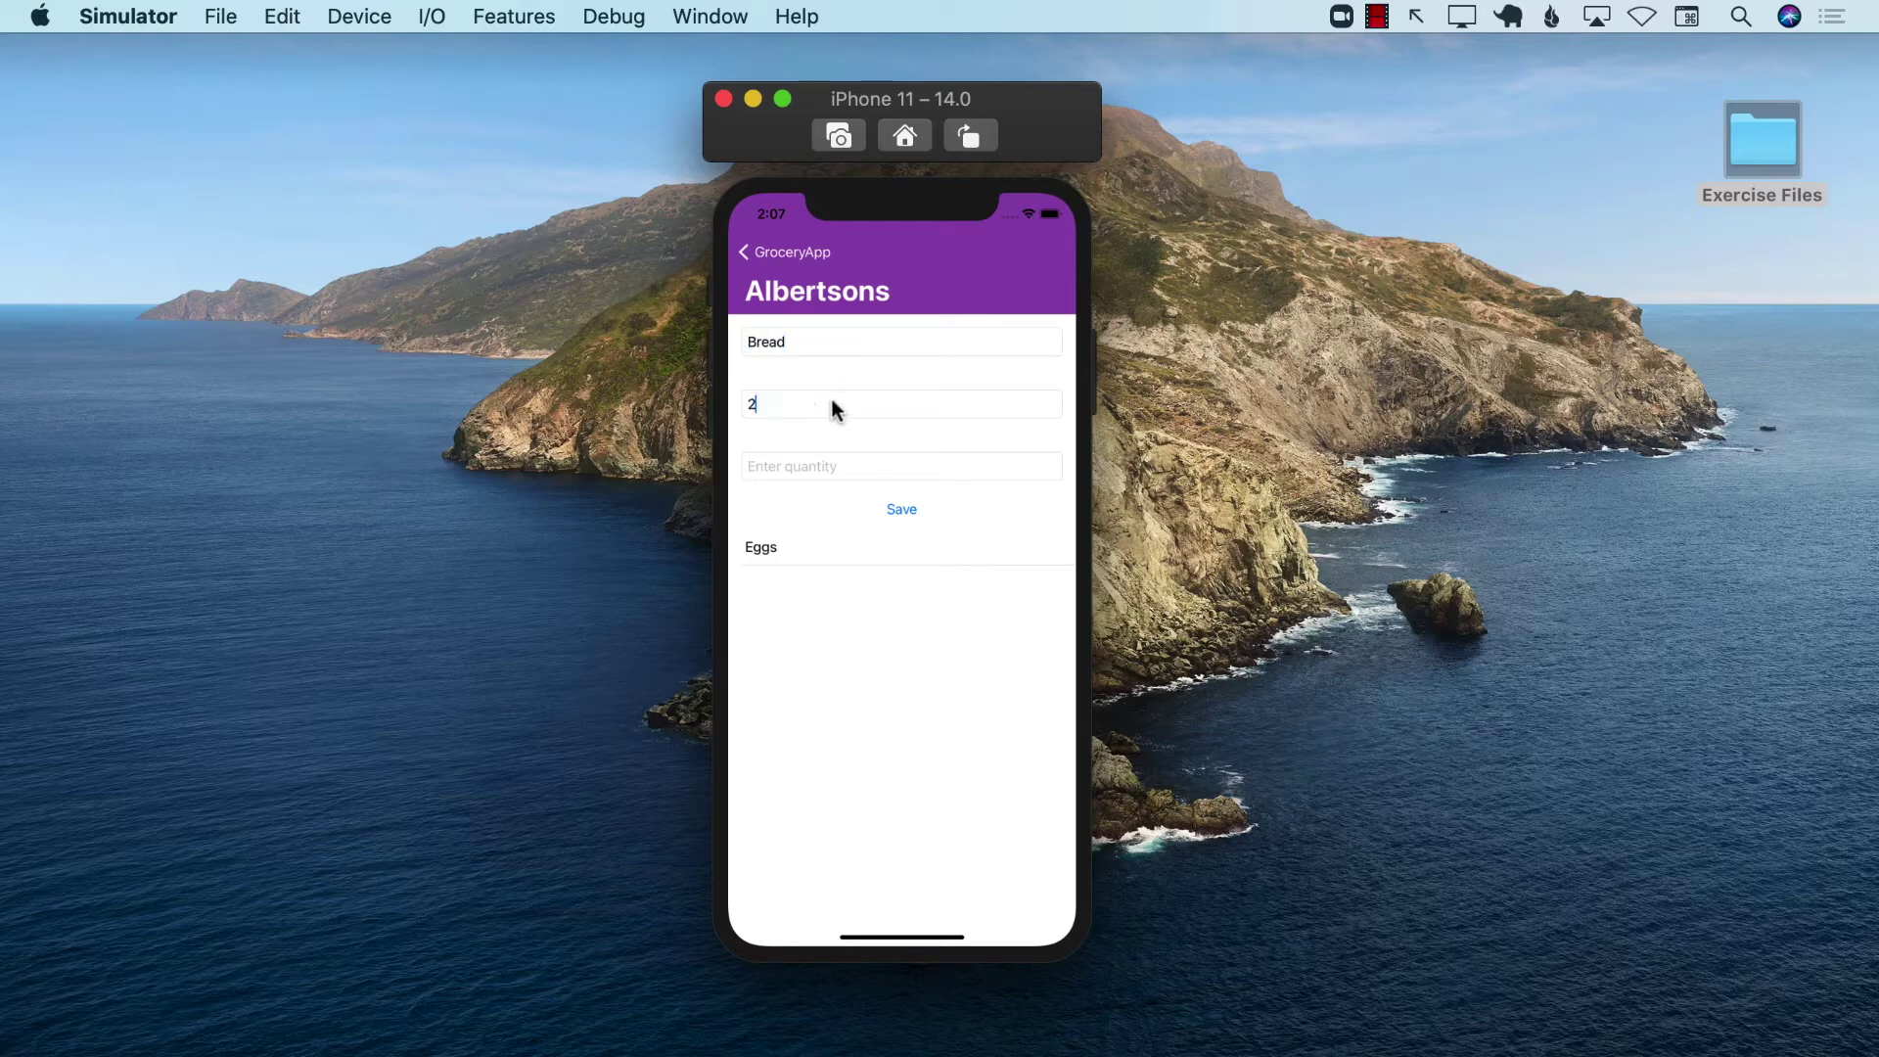
pyautogui.click(823, 470)
pyautogui.write('2')
pyautogui.click(900, 513)
# Return to the store list and open HEB to start adding an item
pyautogui.click(803, 257)
pyautogui.click(876, 391)
pyautogui.click(818, 347)
pyautogui.write('Fr')
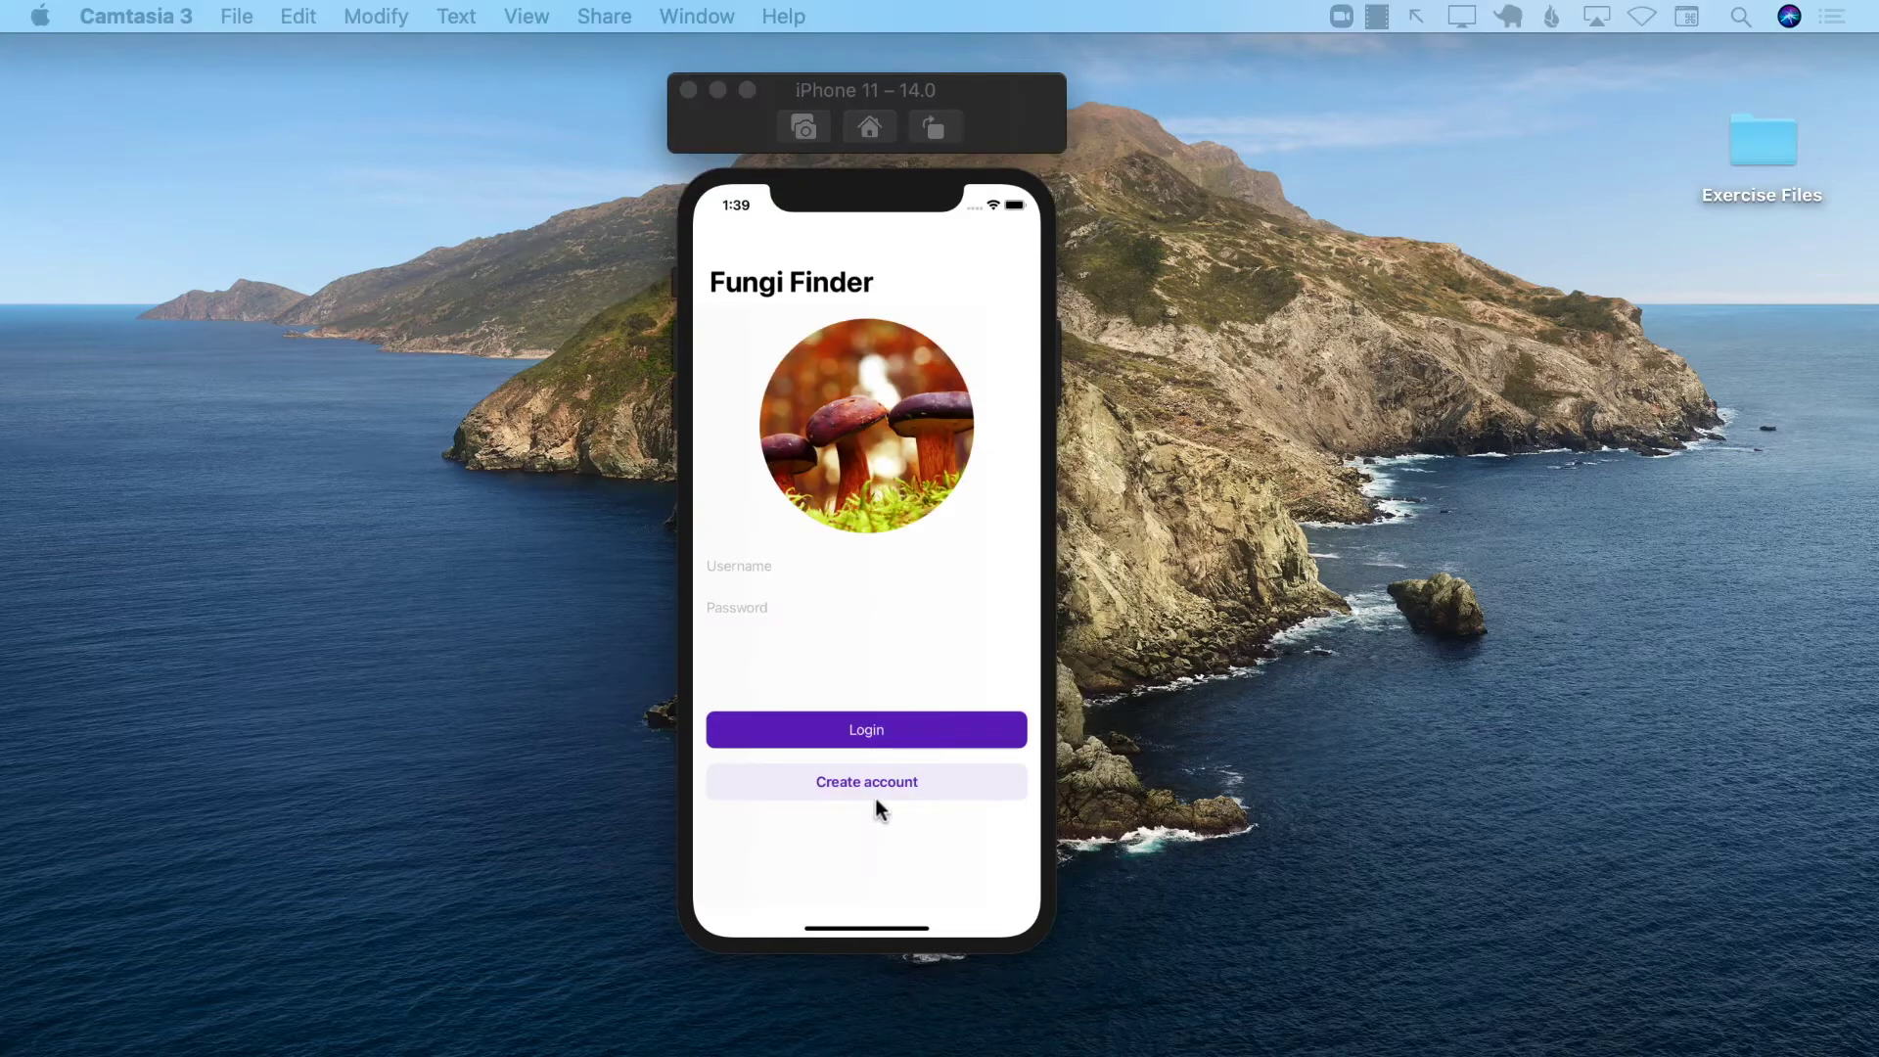
pyautogui.click(877, 793)
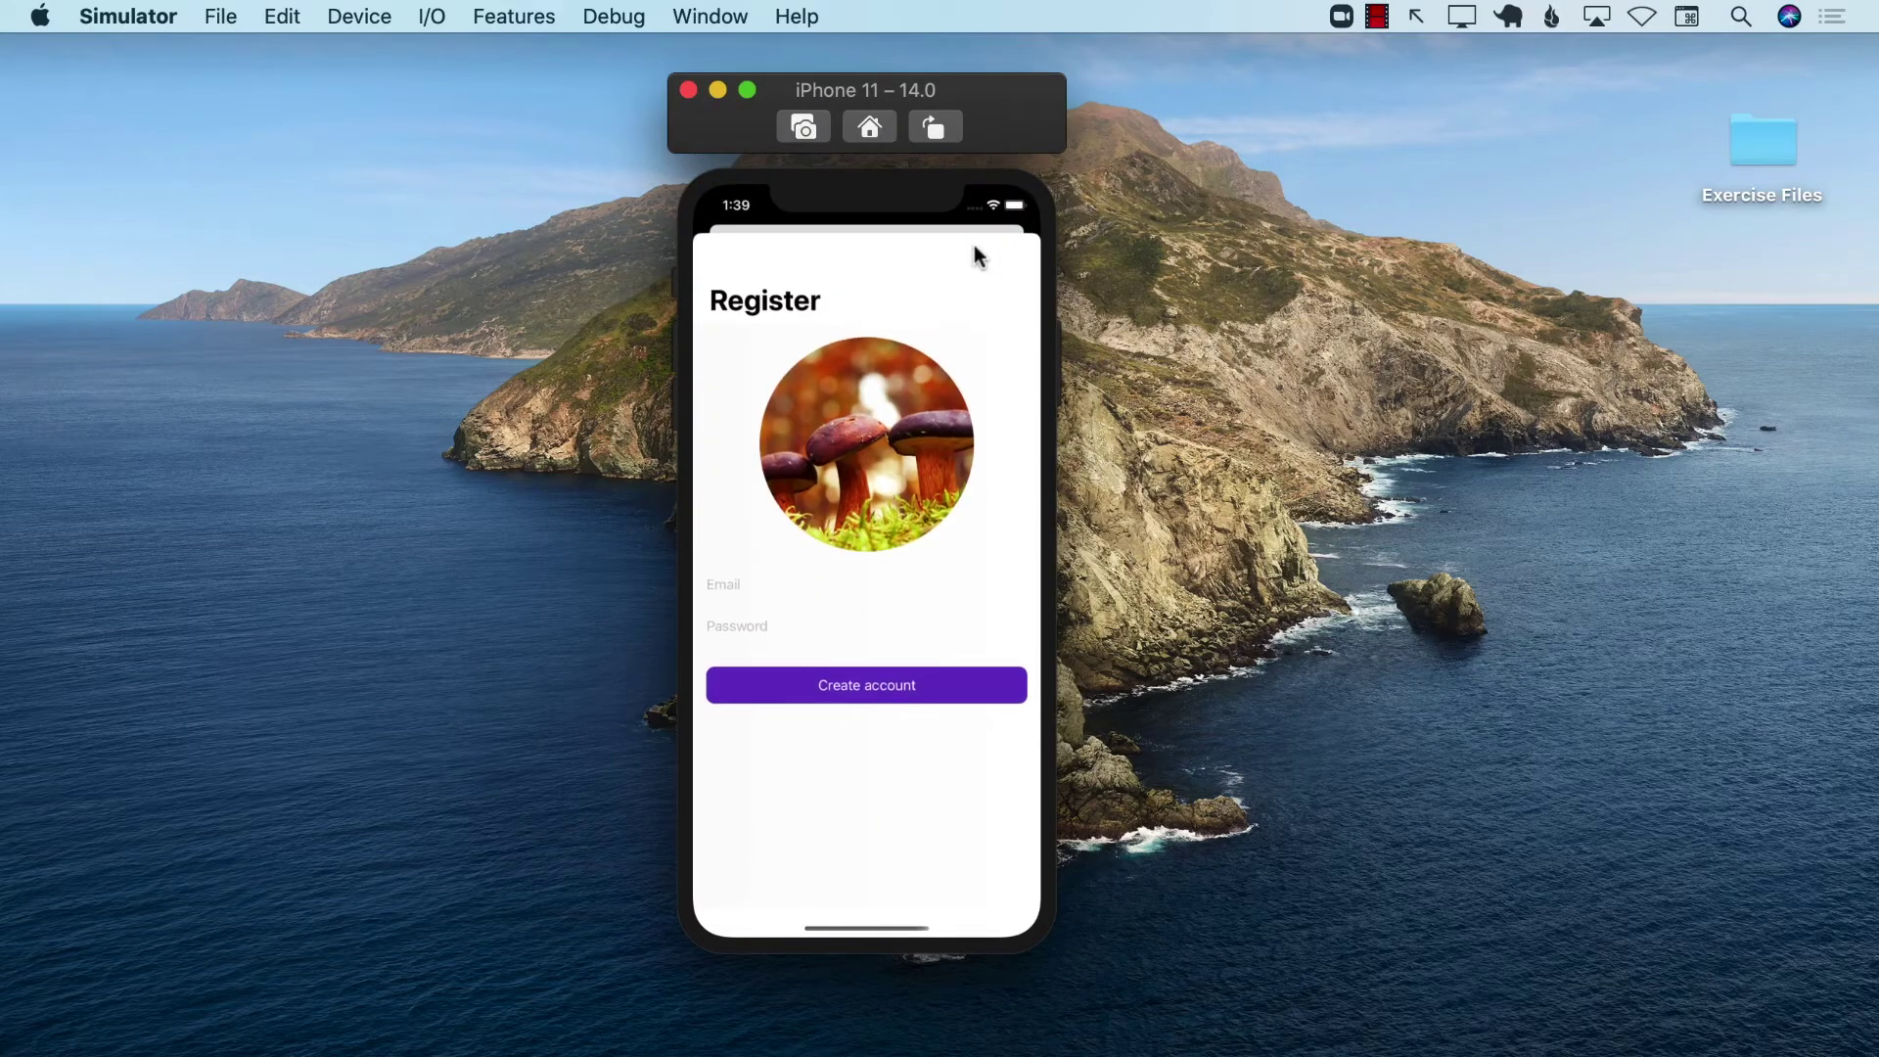
# Log in to Fungi Finder and save the neon library photo as 'Rainbow Fungi'
pyautogui.moveTo(974, 255); pyautogui.dragTo(748, 570)
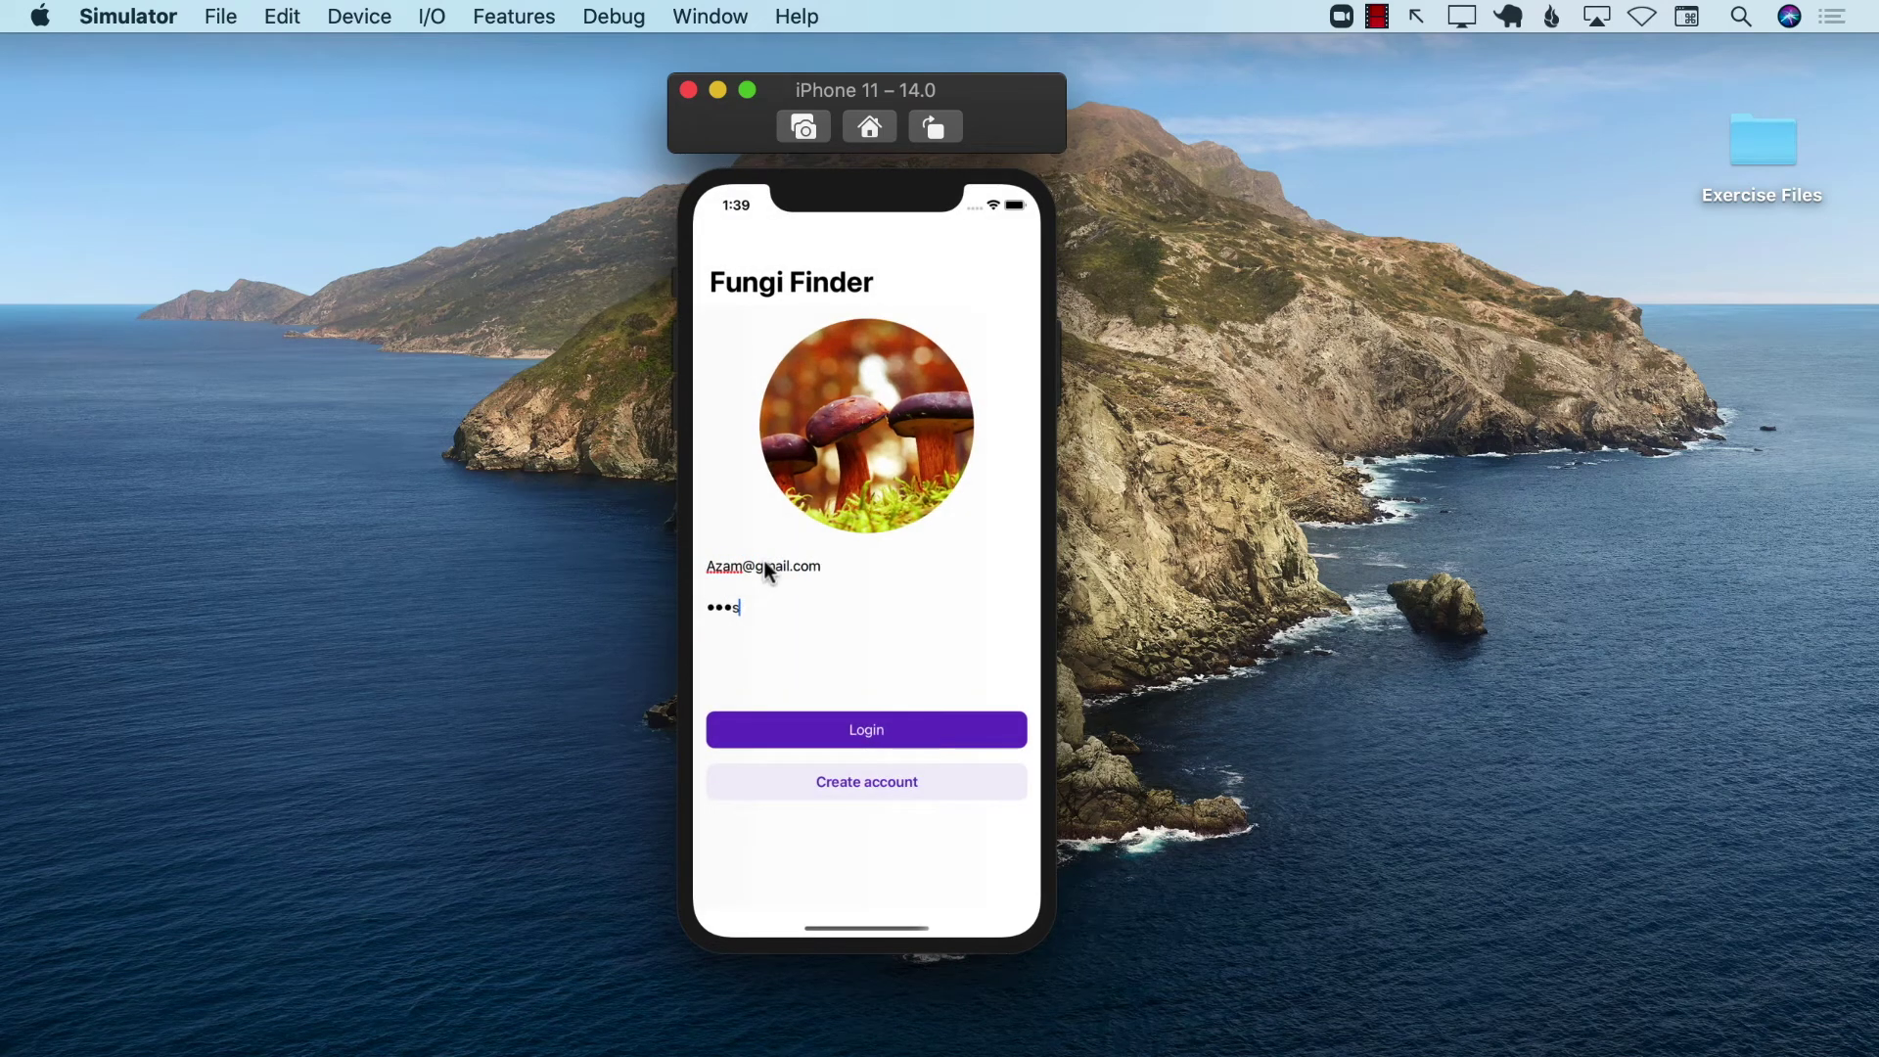
pyautogui.click(882, 730)
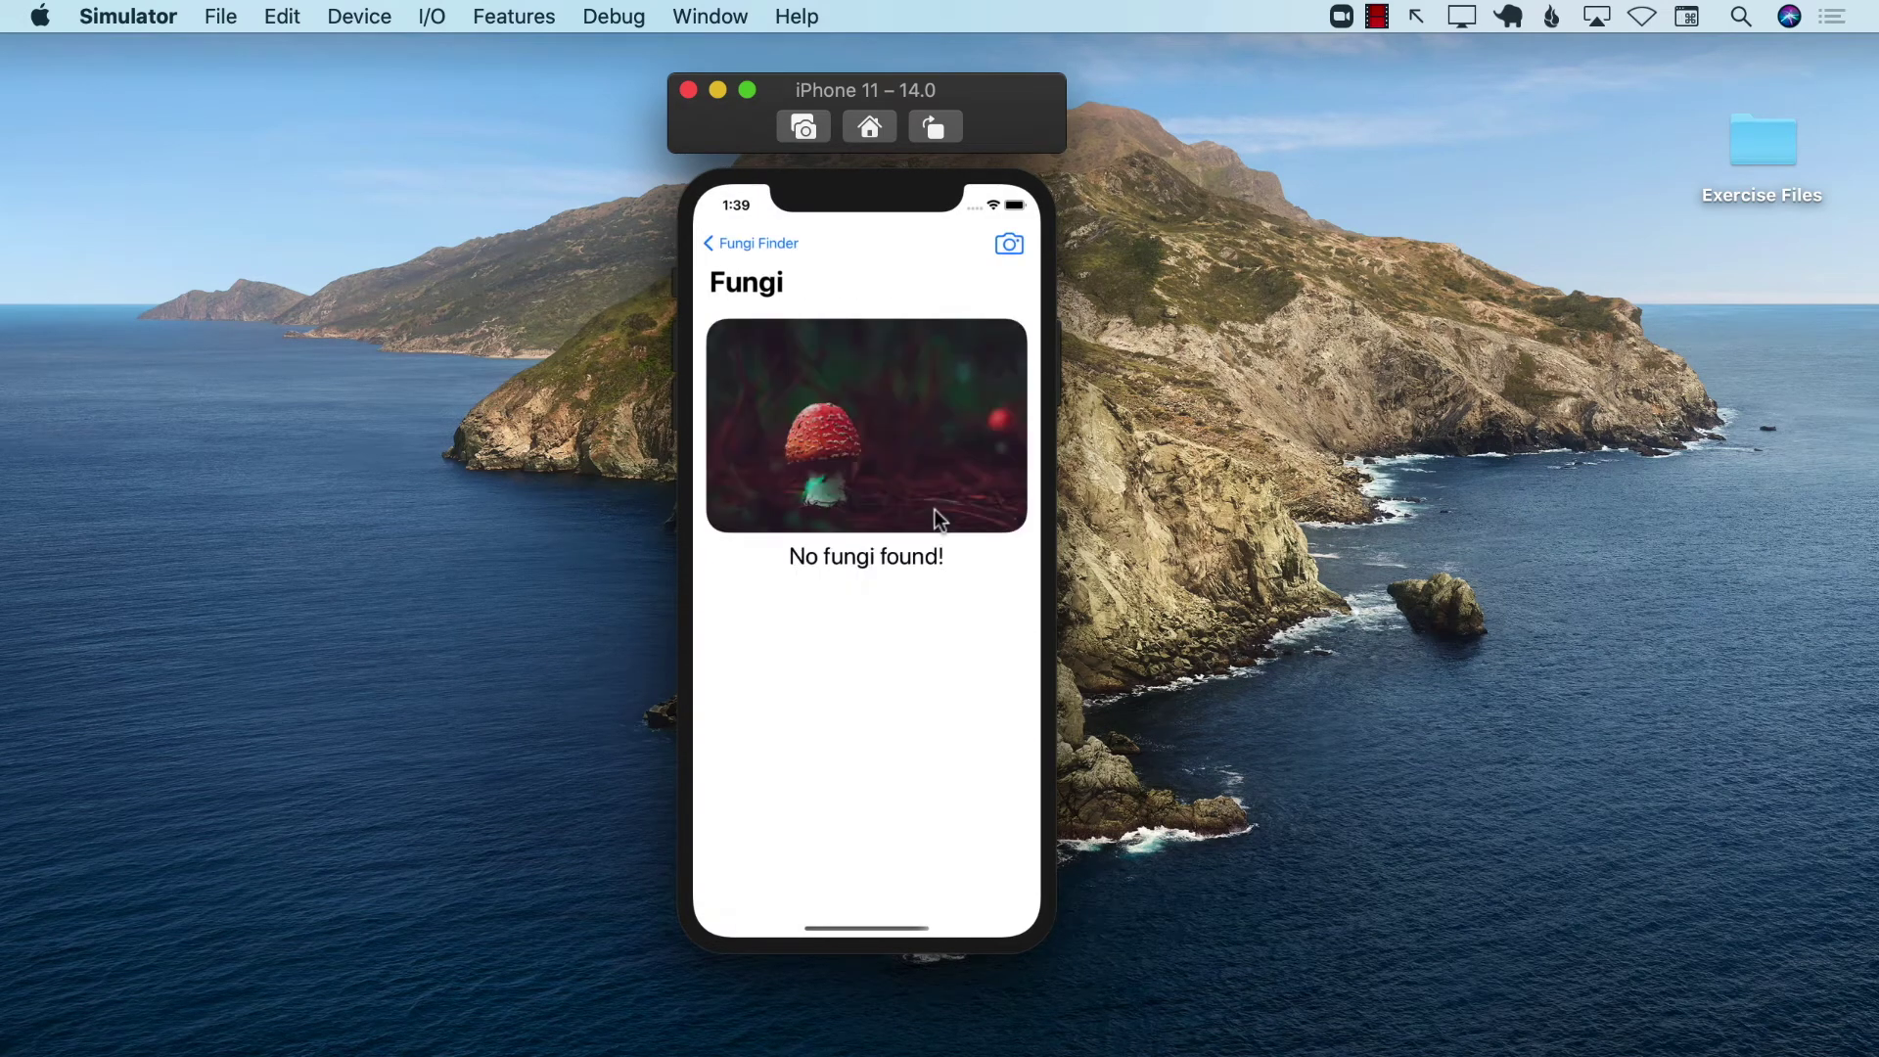
pyautogui.click(1009, 252)
pyautogui.click(855, 781)
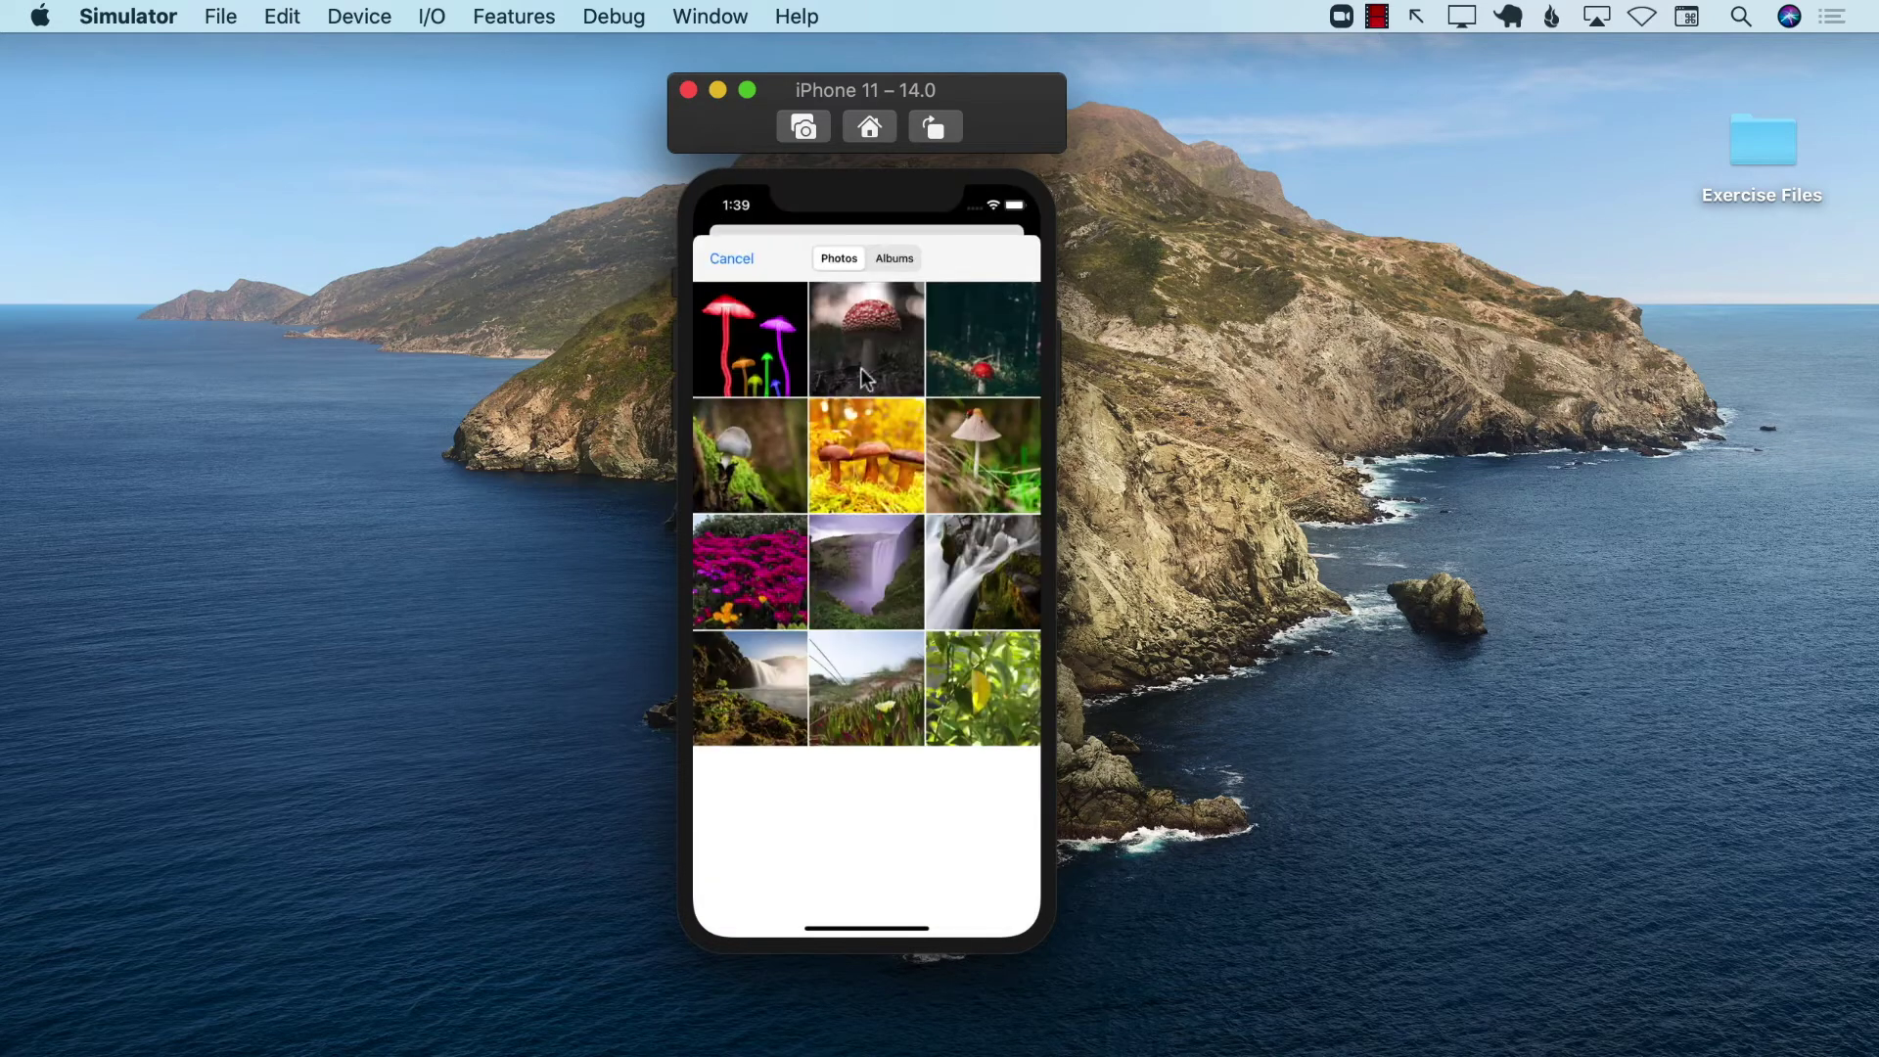
pyautogui.click(762, 348)
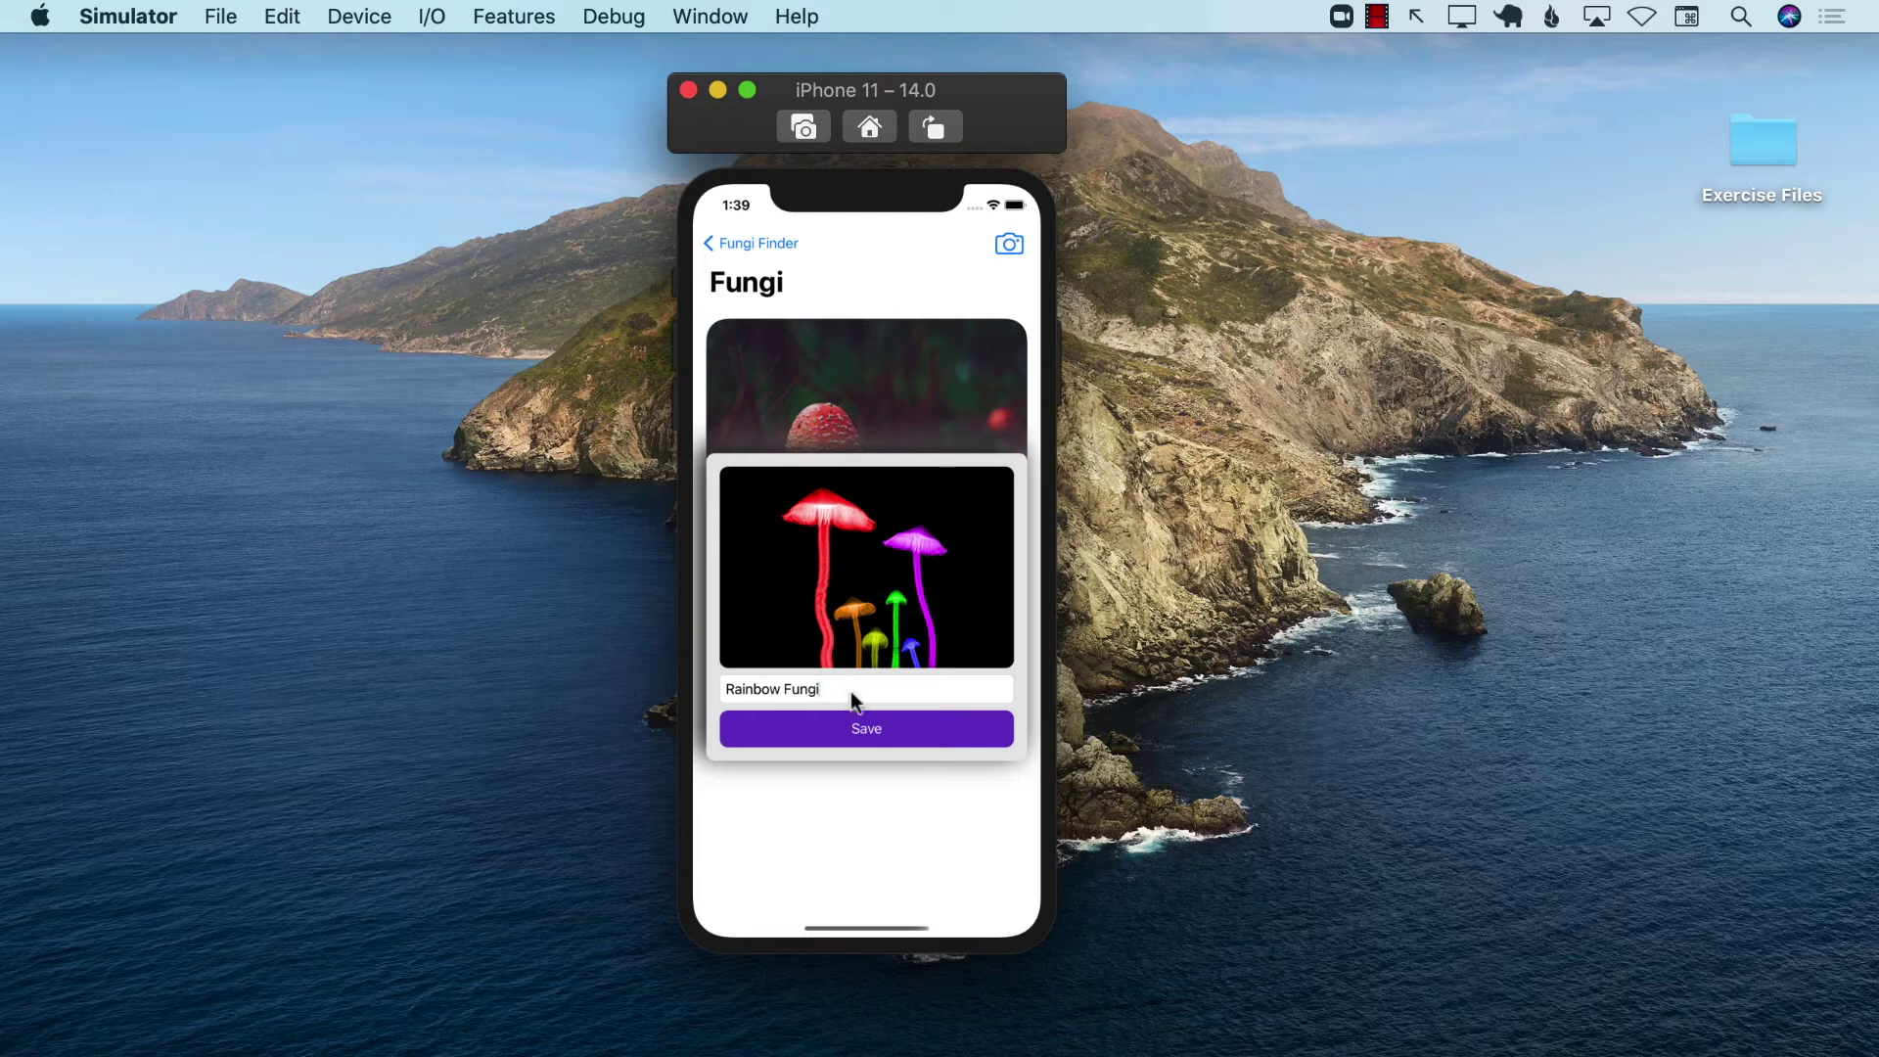
pyautogui.click(865, 732)
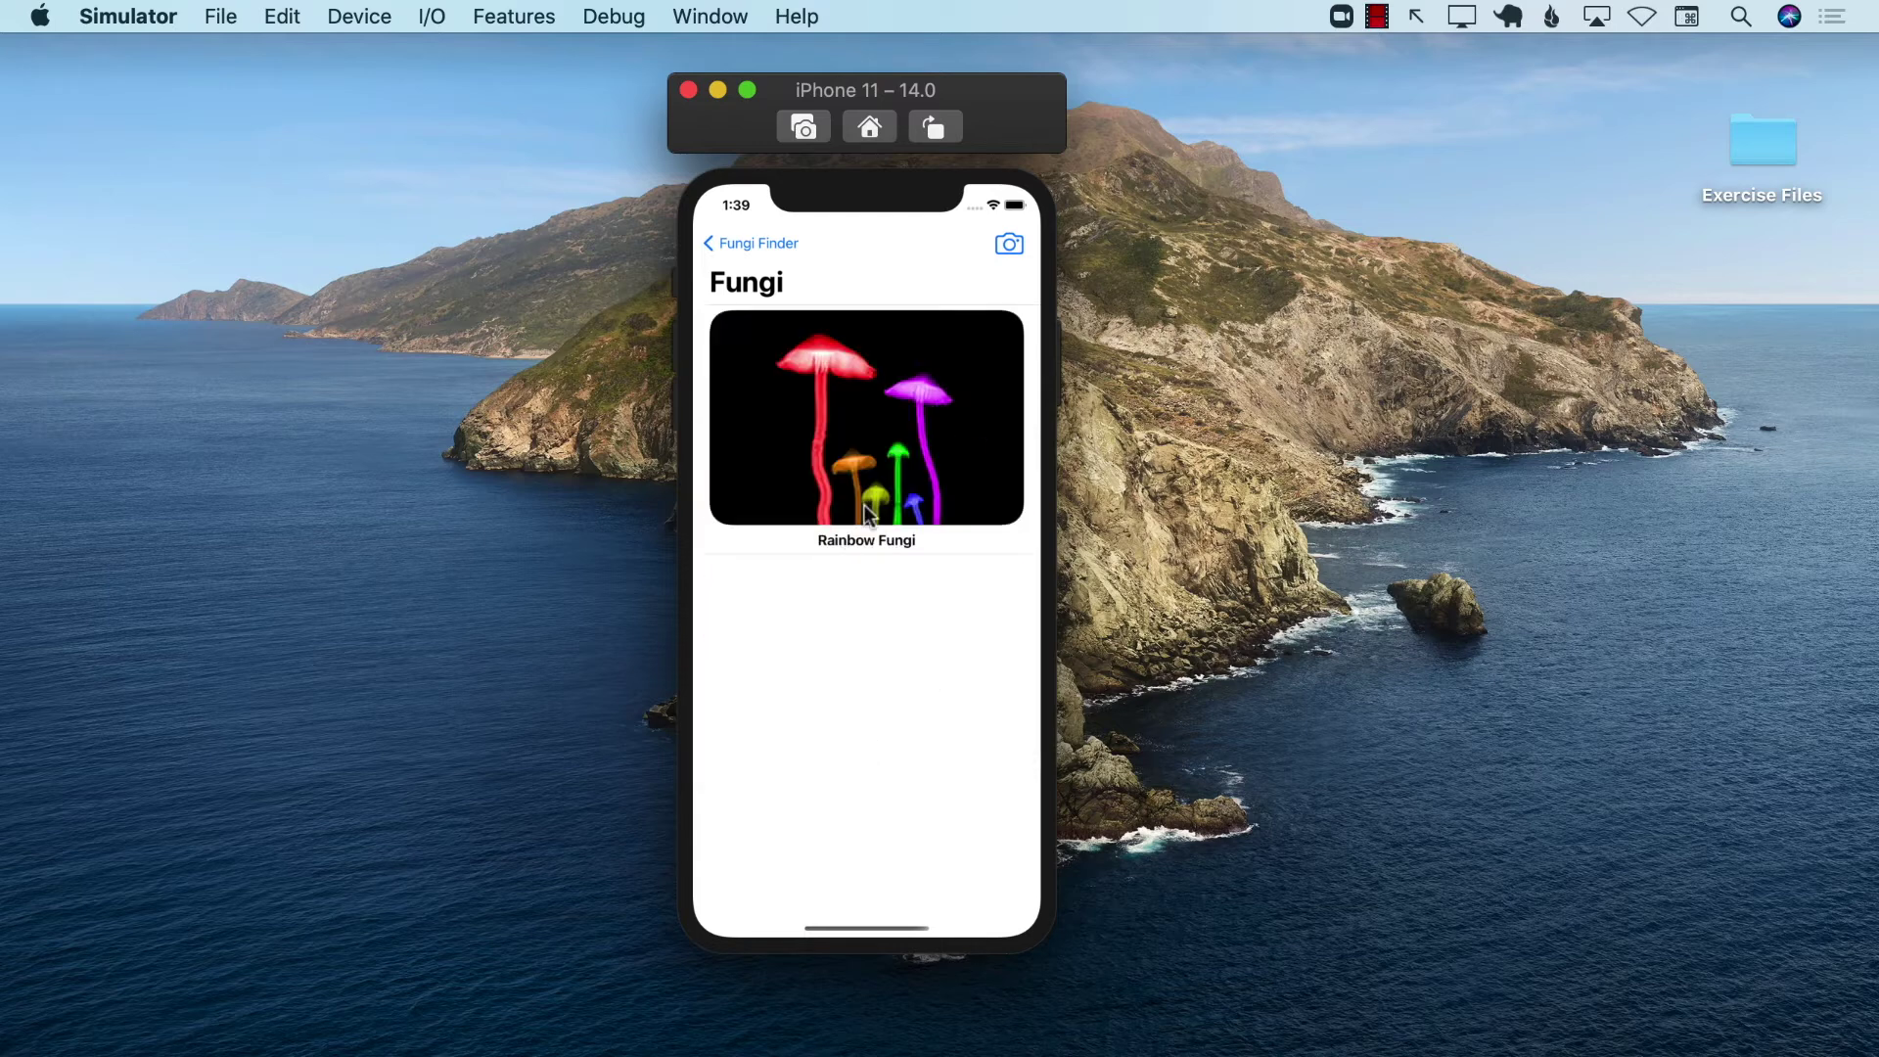
pyautogui.press('super+Tab')
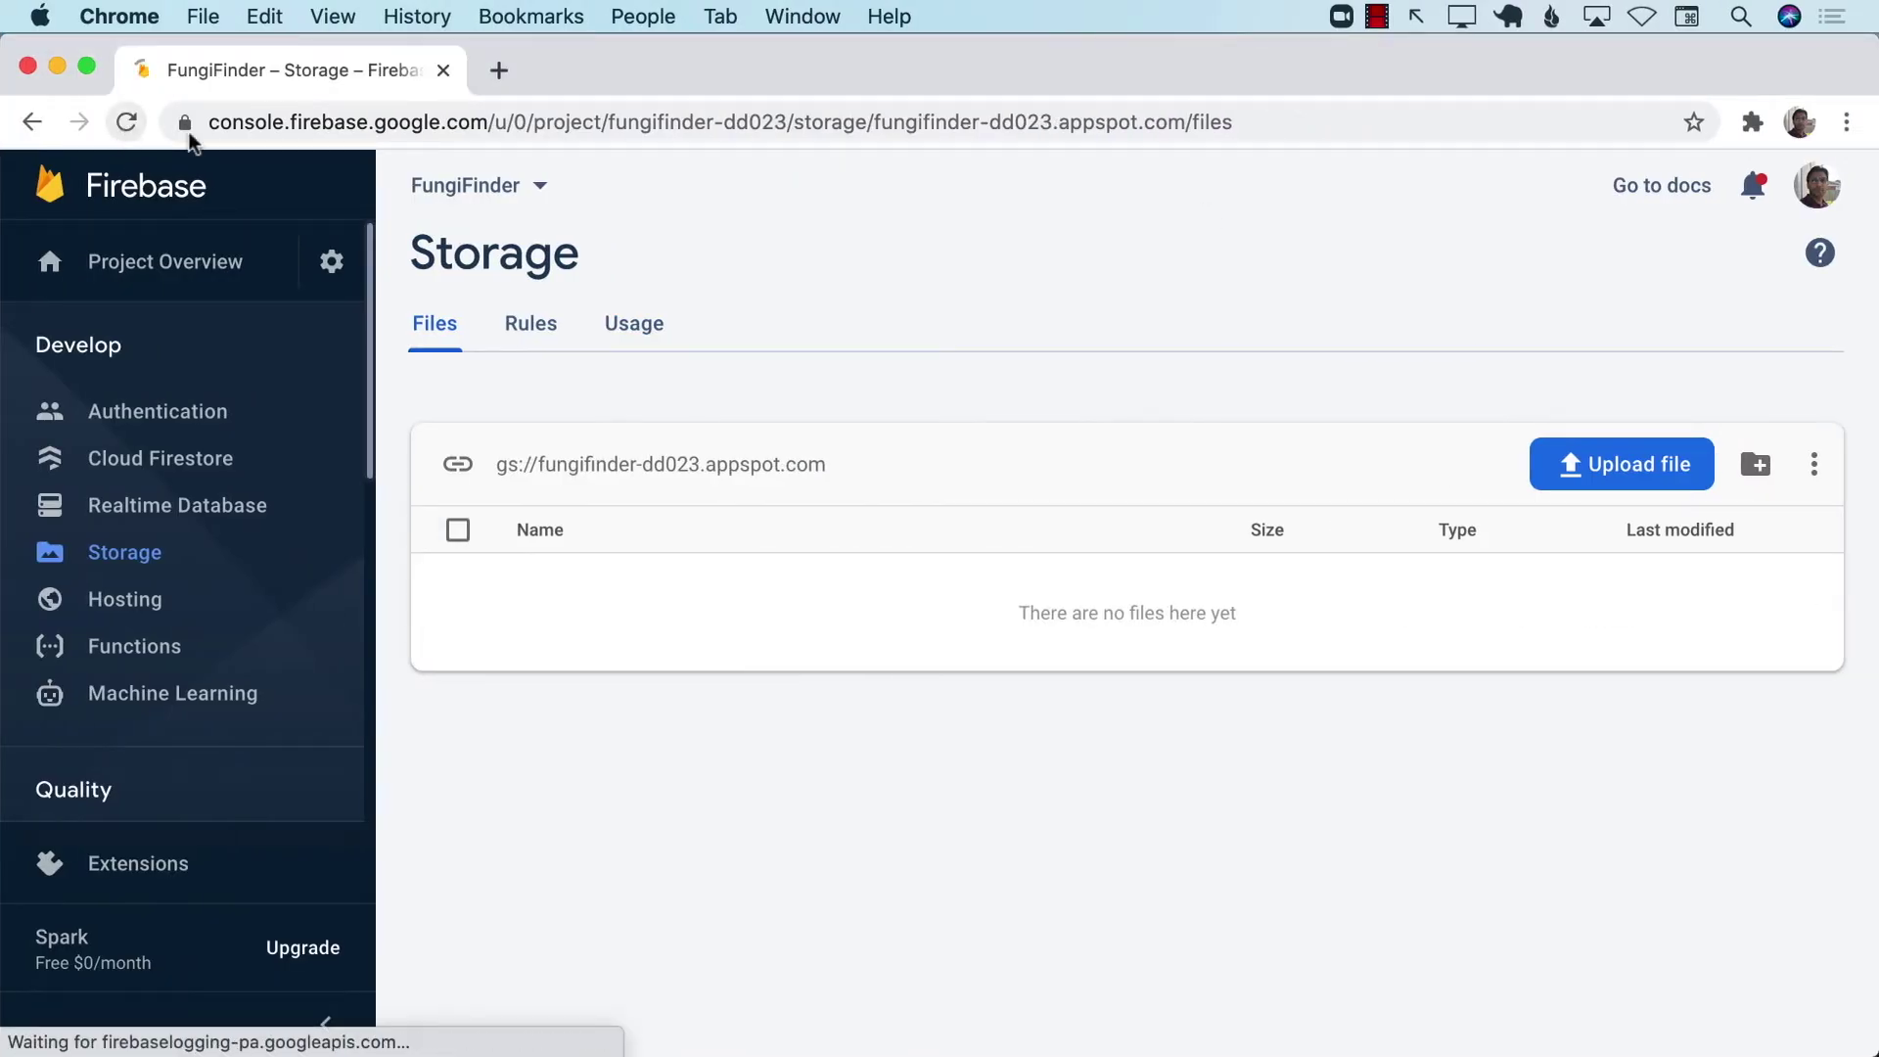
# Check the uploaded image in Storage's images folder and the Rainbow Fungi Firestore document
pyautogui.press('super+r')
pyautogui.click(587, 597)
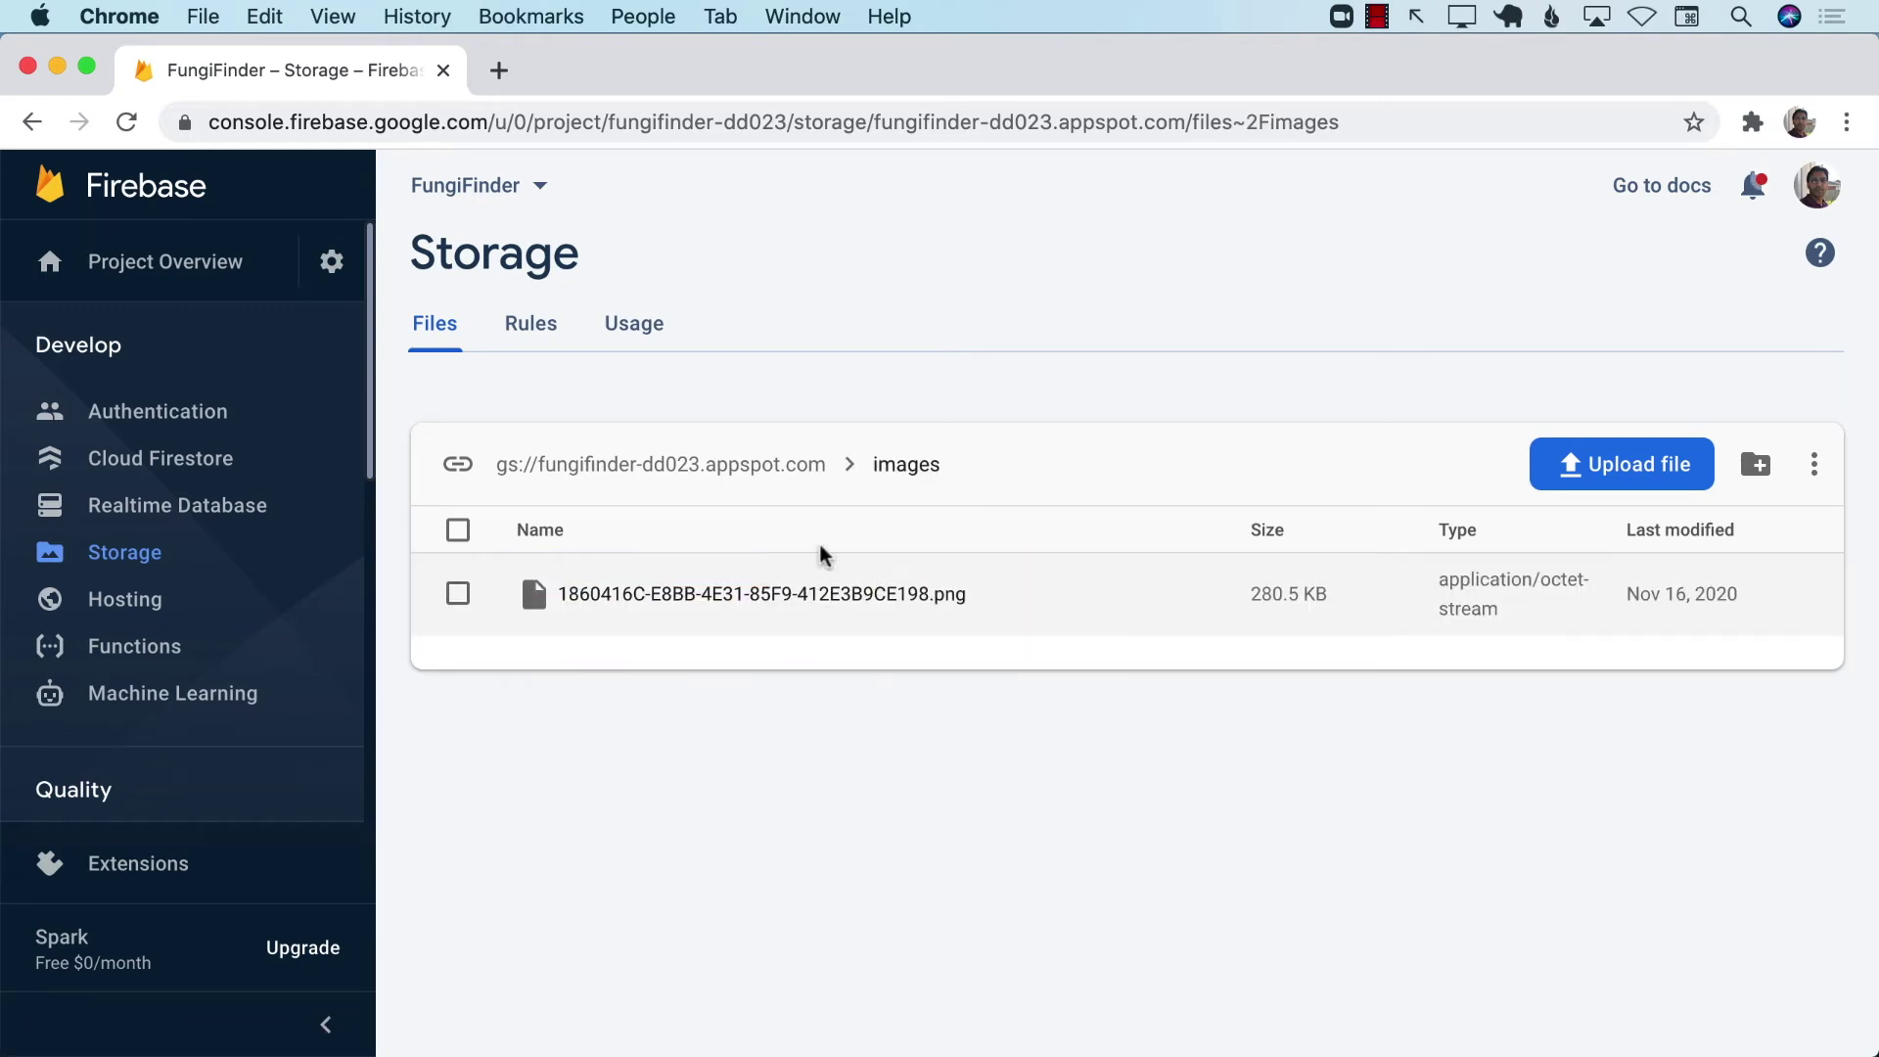
pyautogui.click(173, 462)
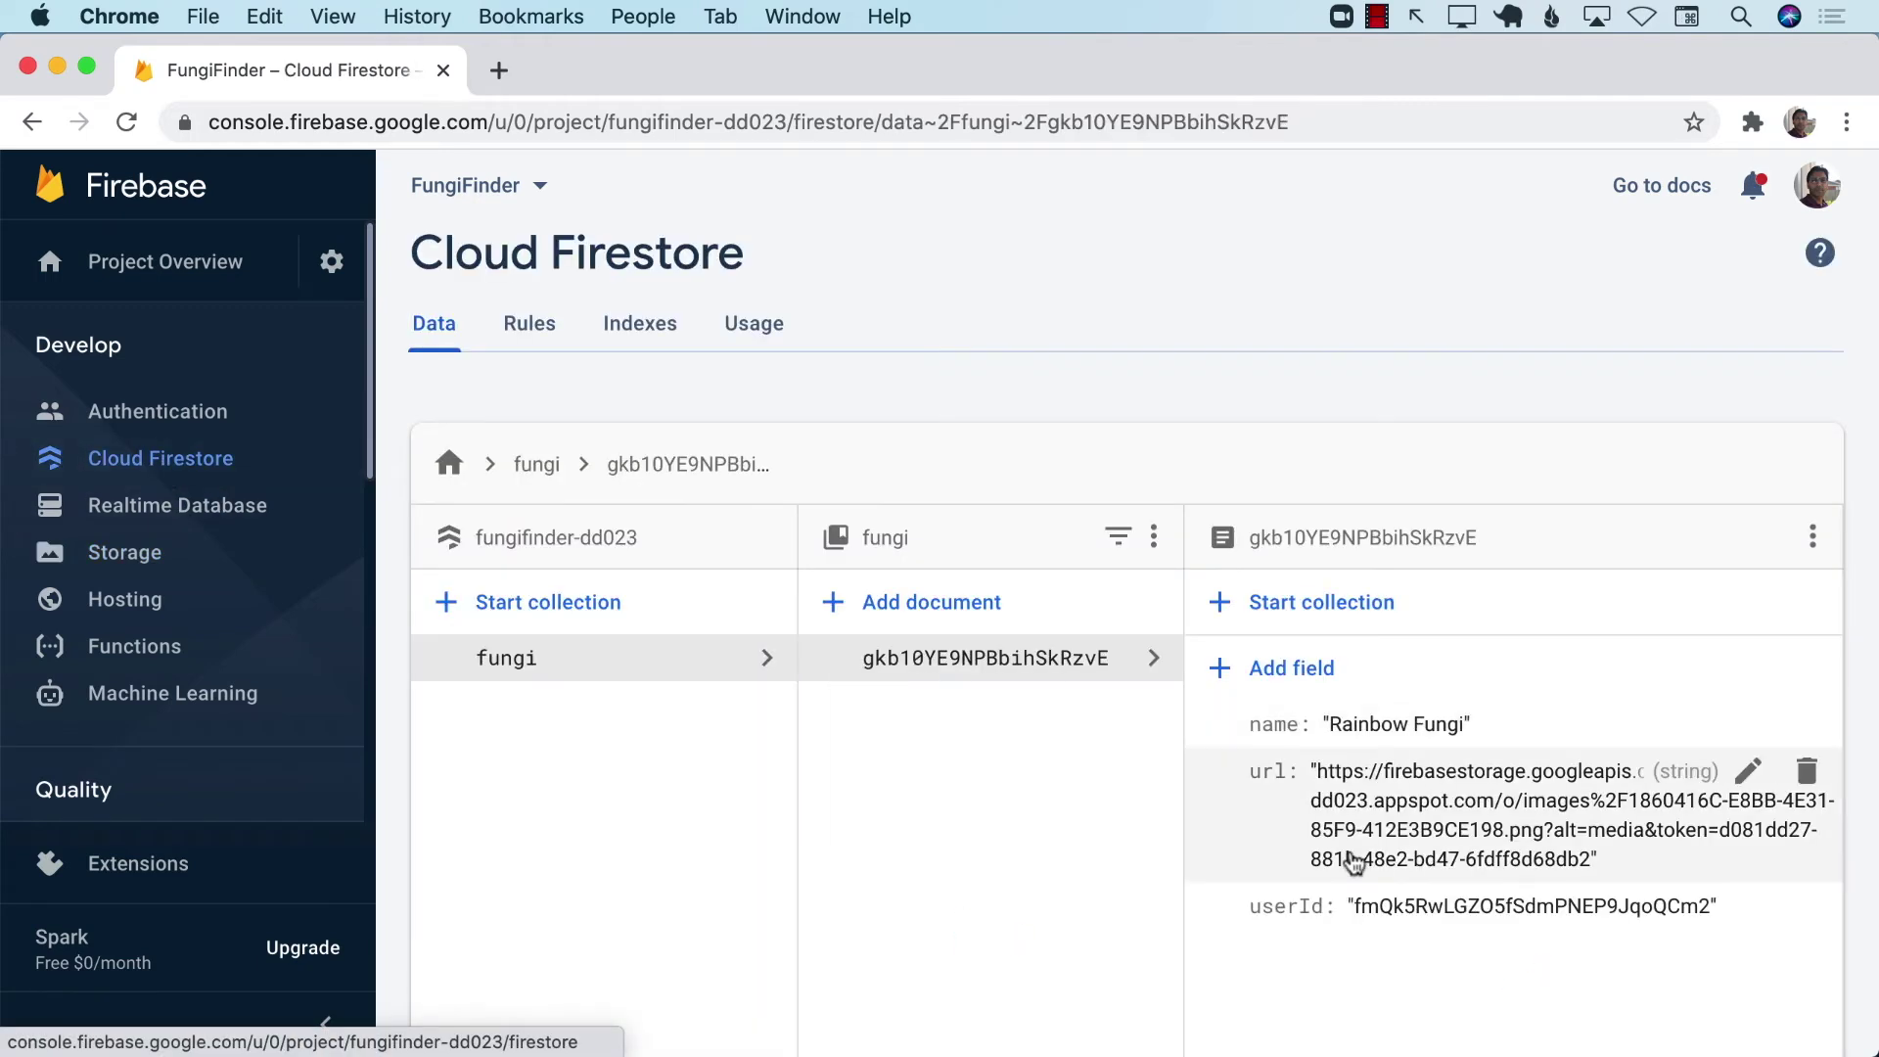
pyautogui.scroll(-1, 1468, 734)
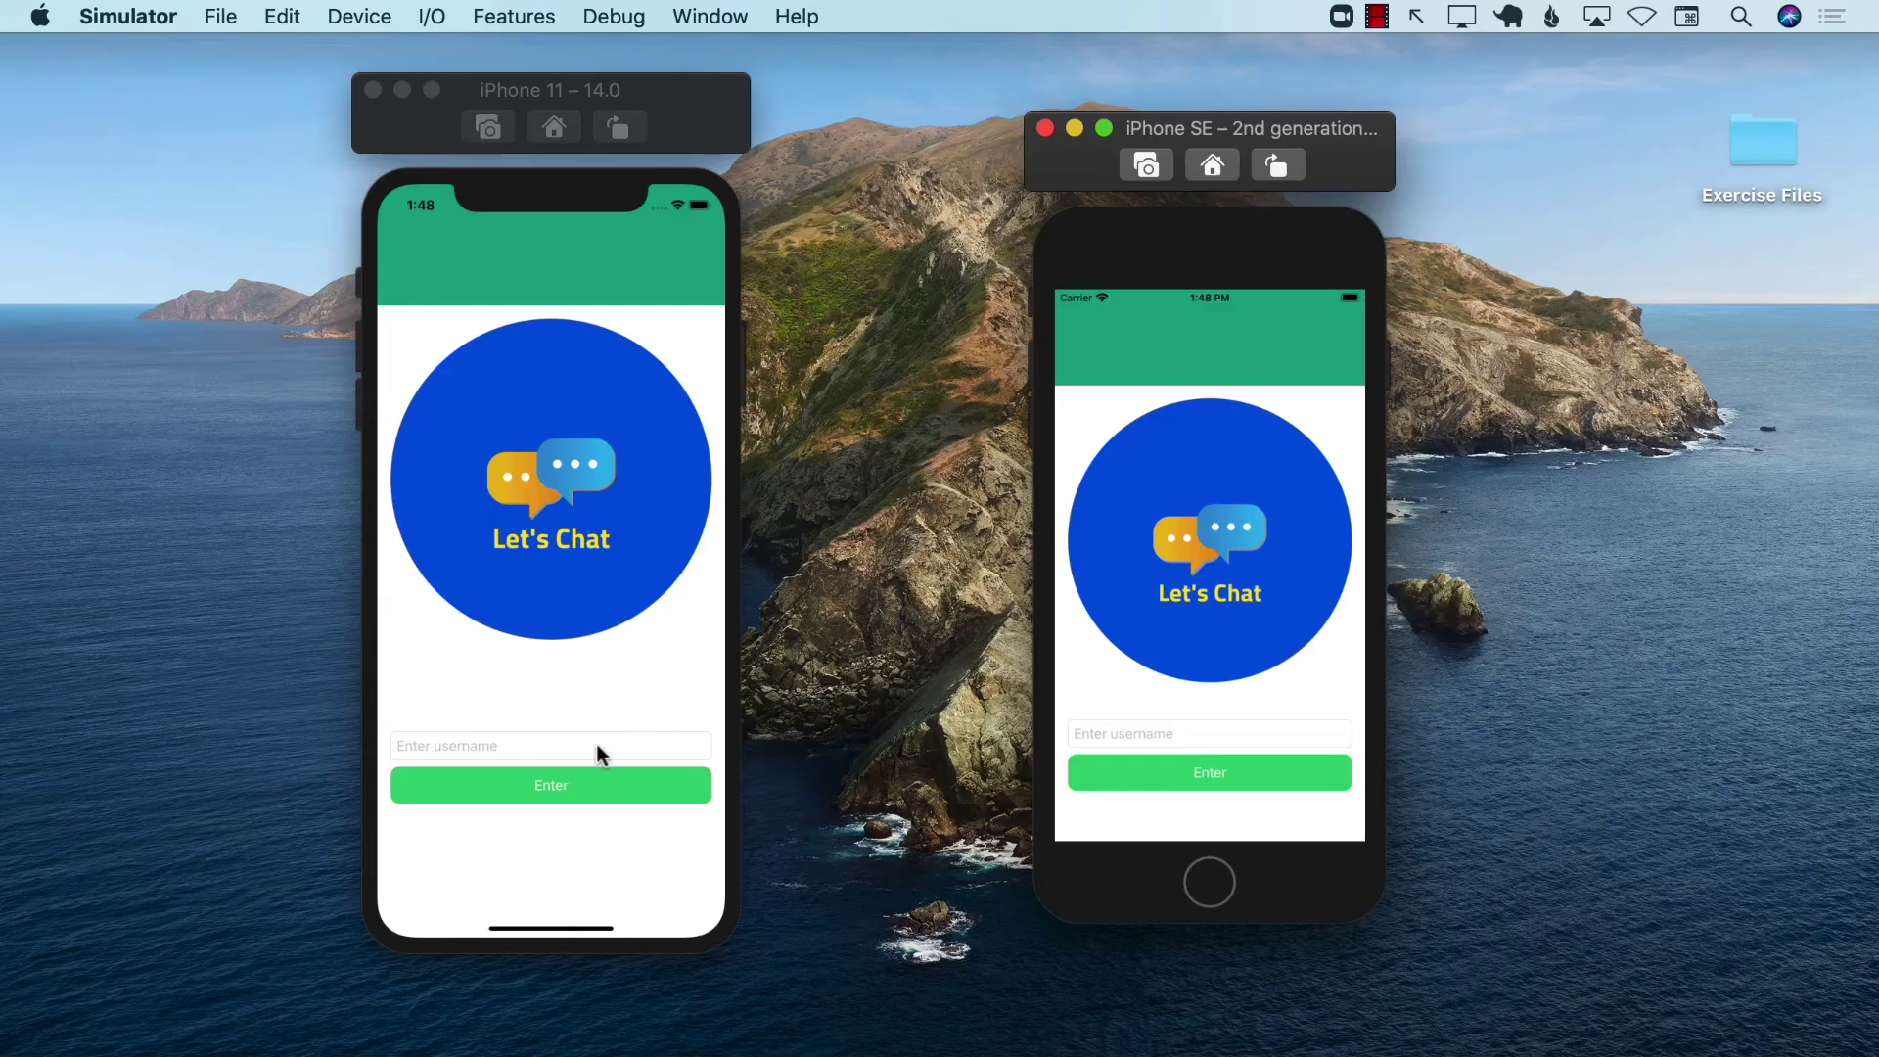
pyautogui.click(599, 752)
pyautogui.write('Azam')
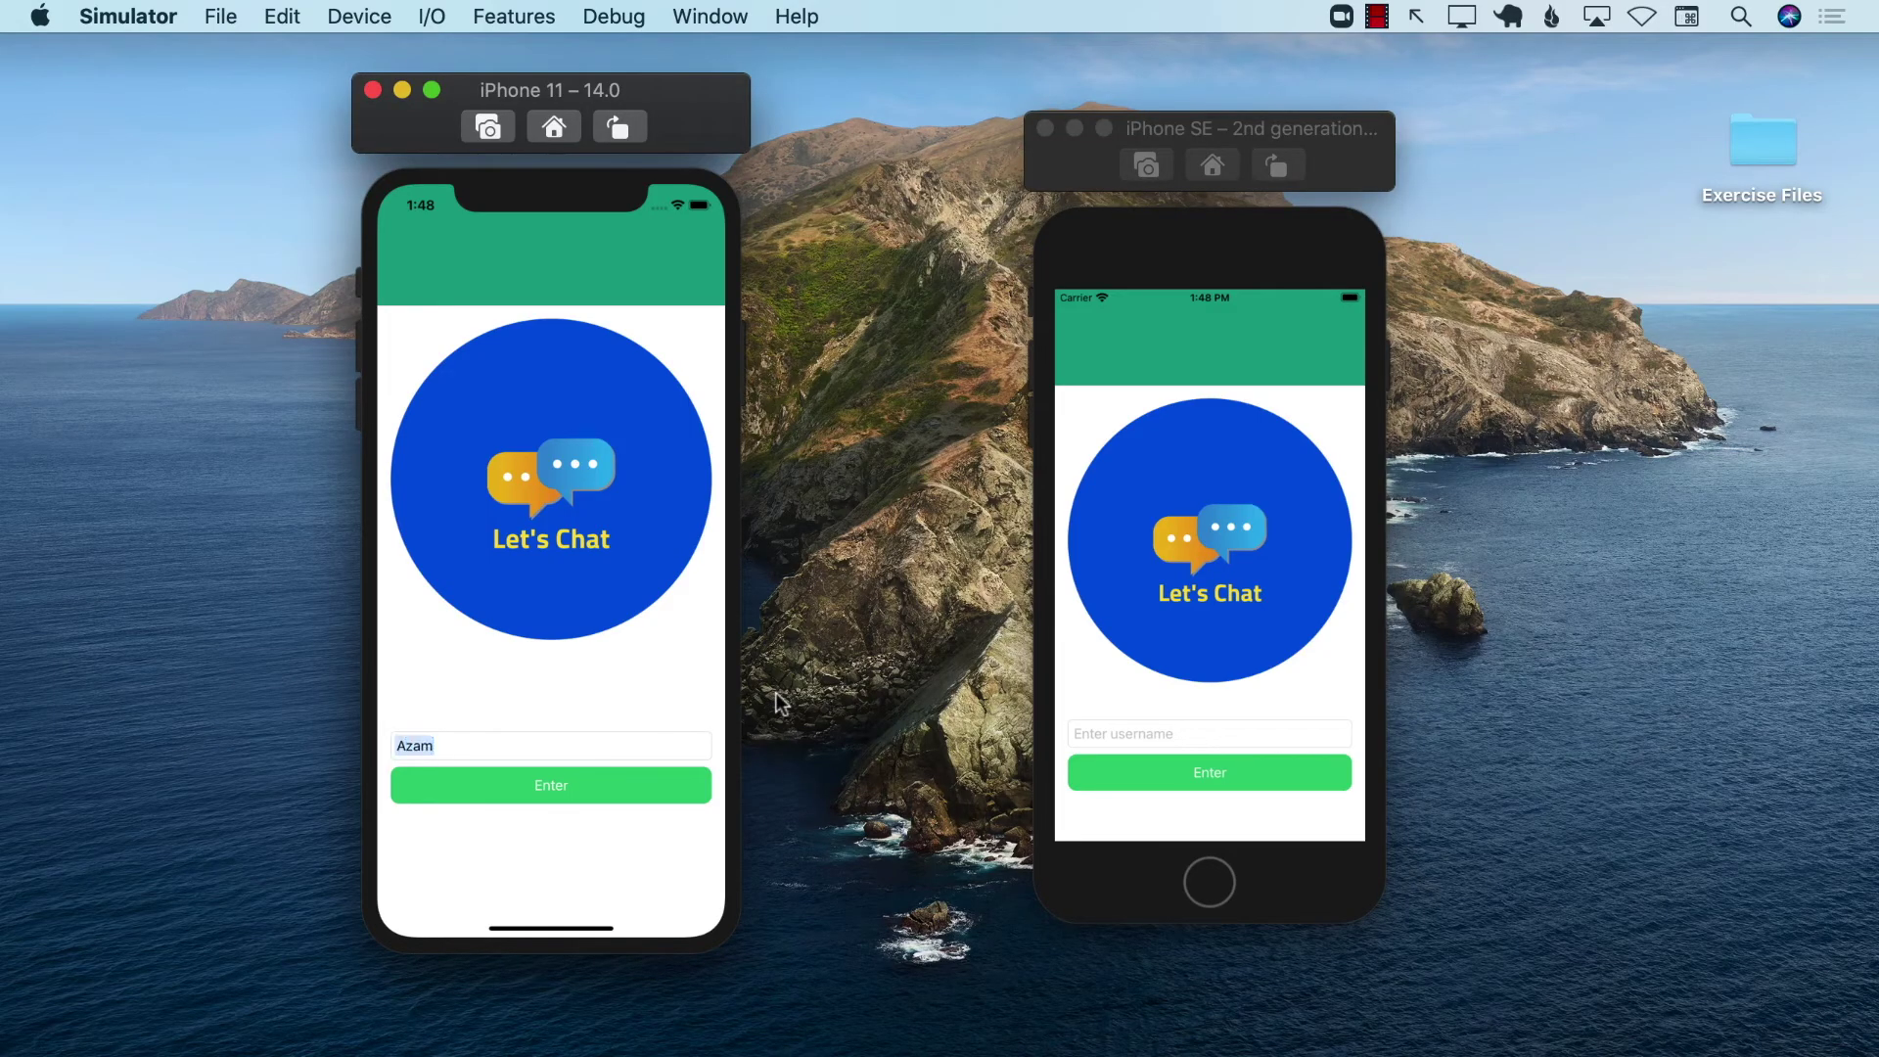
# Enter Let's Chat as Azam on the first phone and create the Colorado room
pyautogui.click(613, 788)
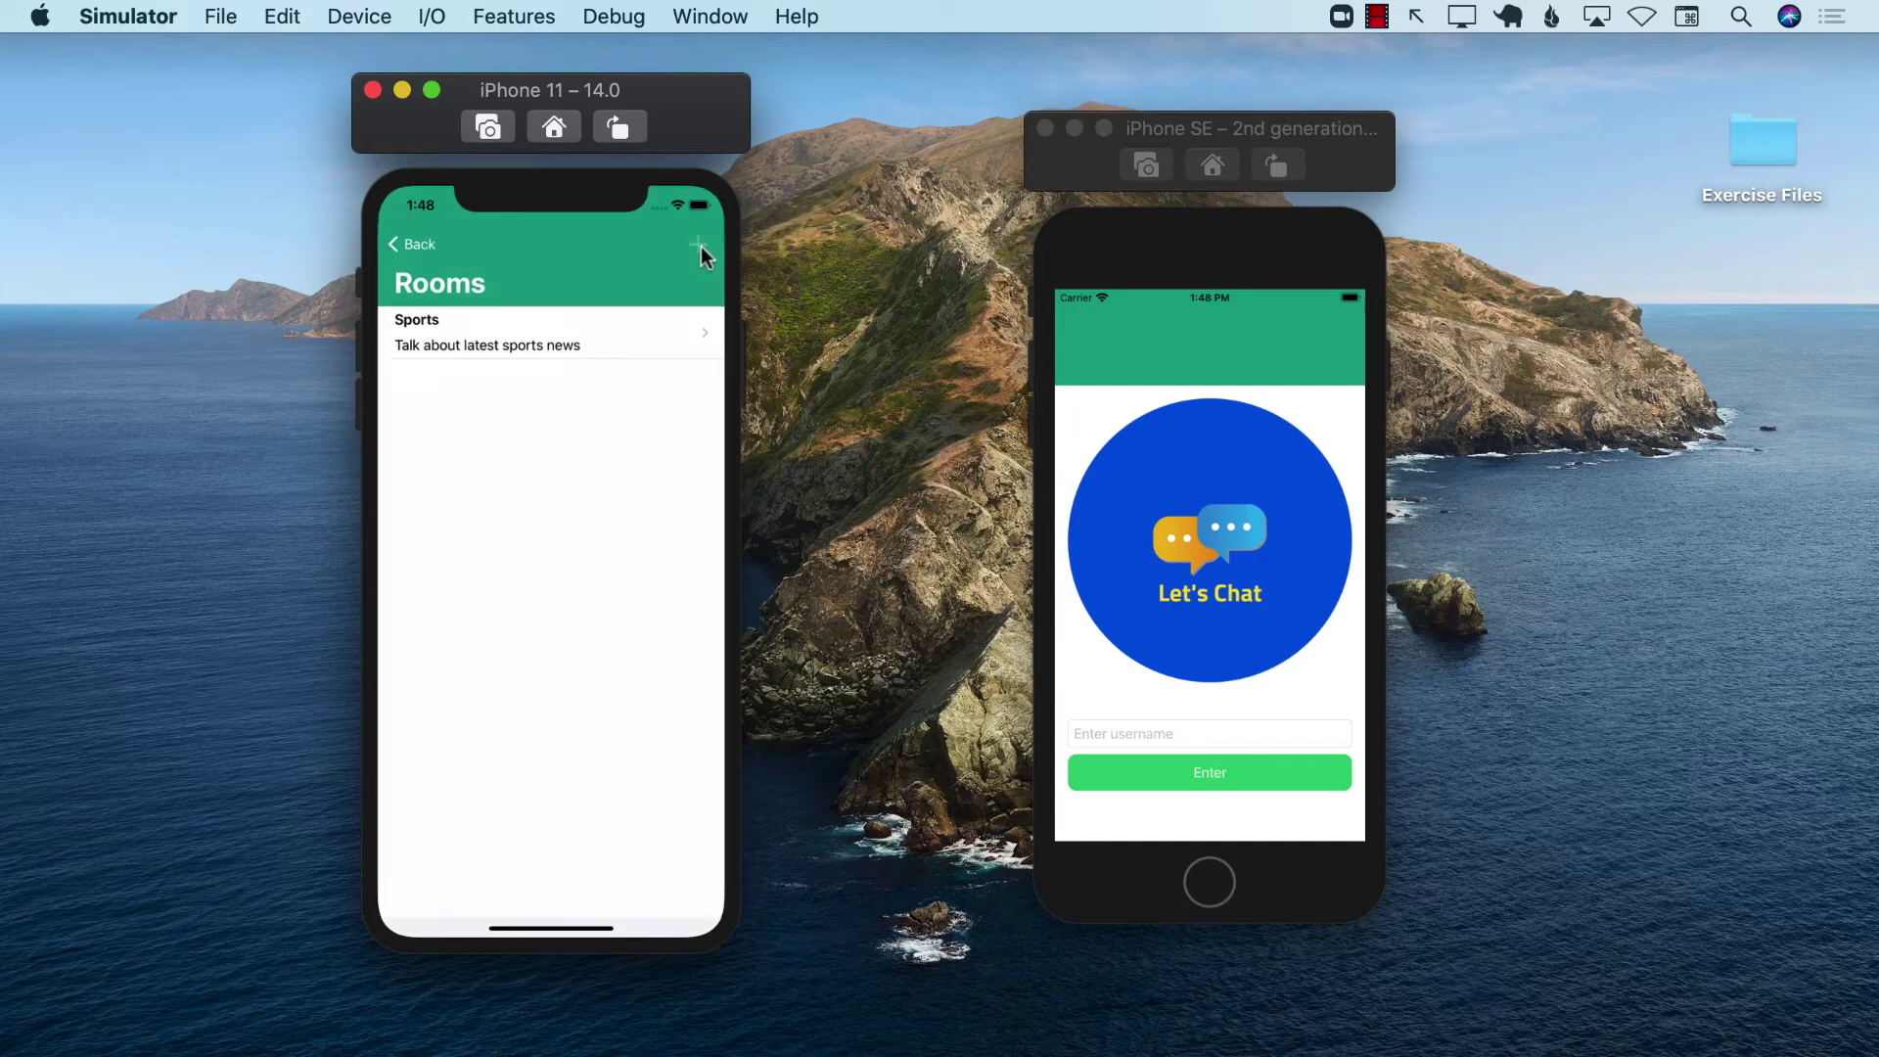
pyautogui.click(701, 250)
pyautogui.write('Places to go in Colorado')
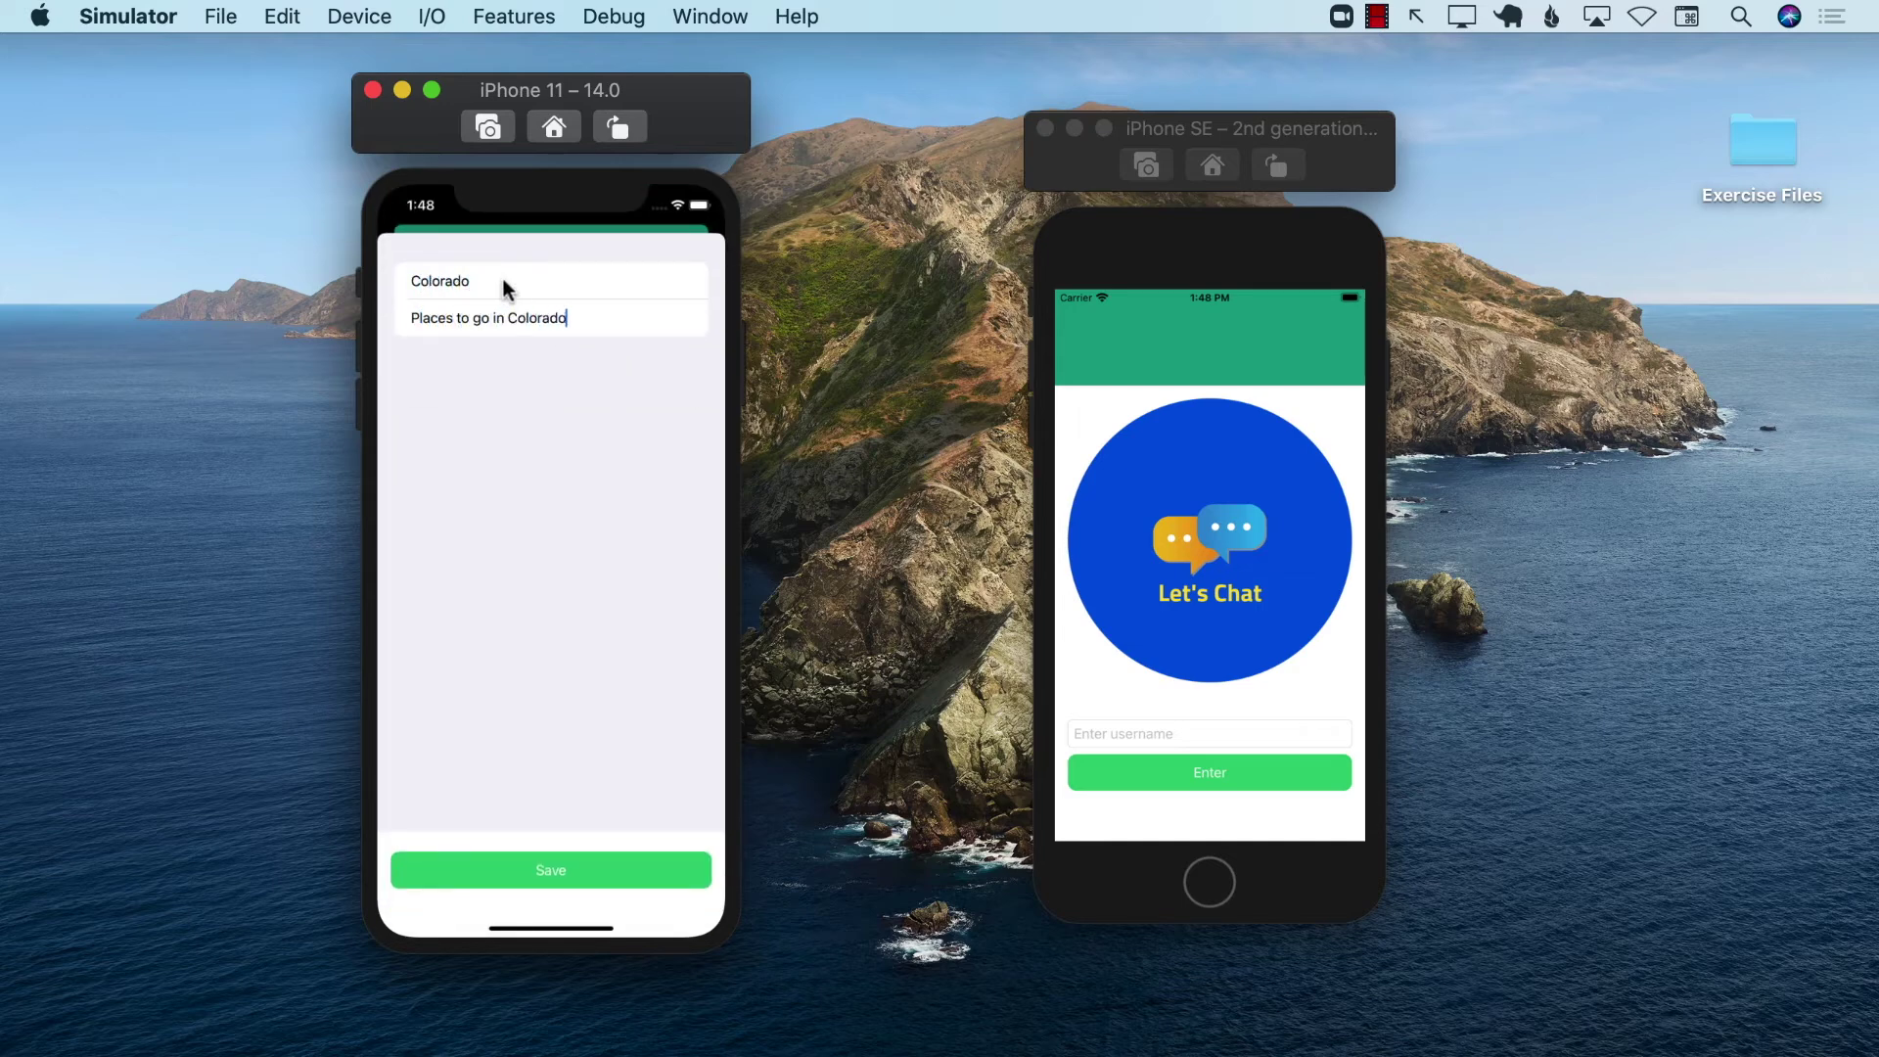
pyautogui.click(550, 870)
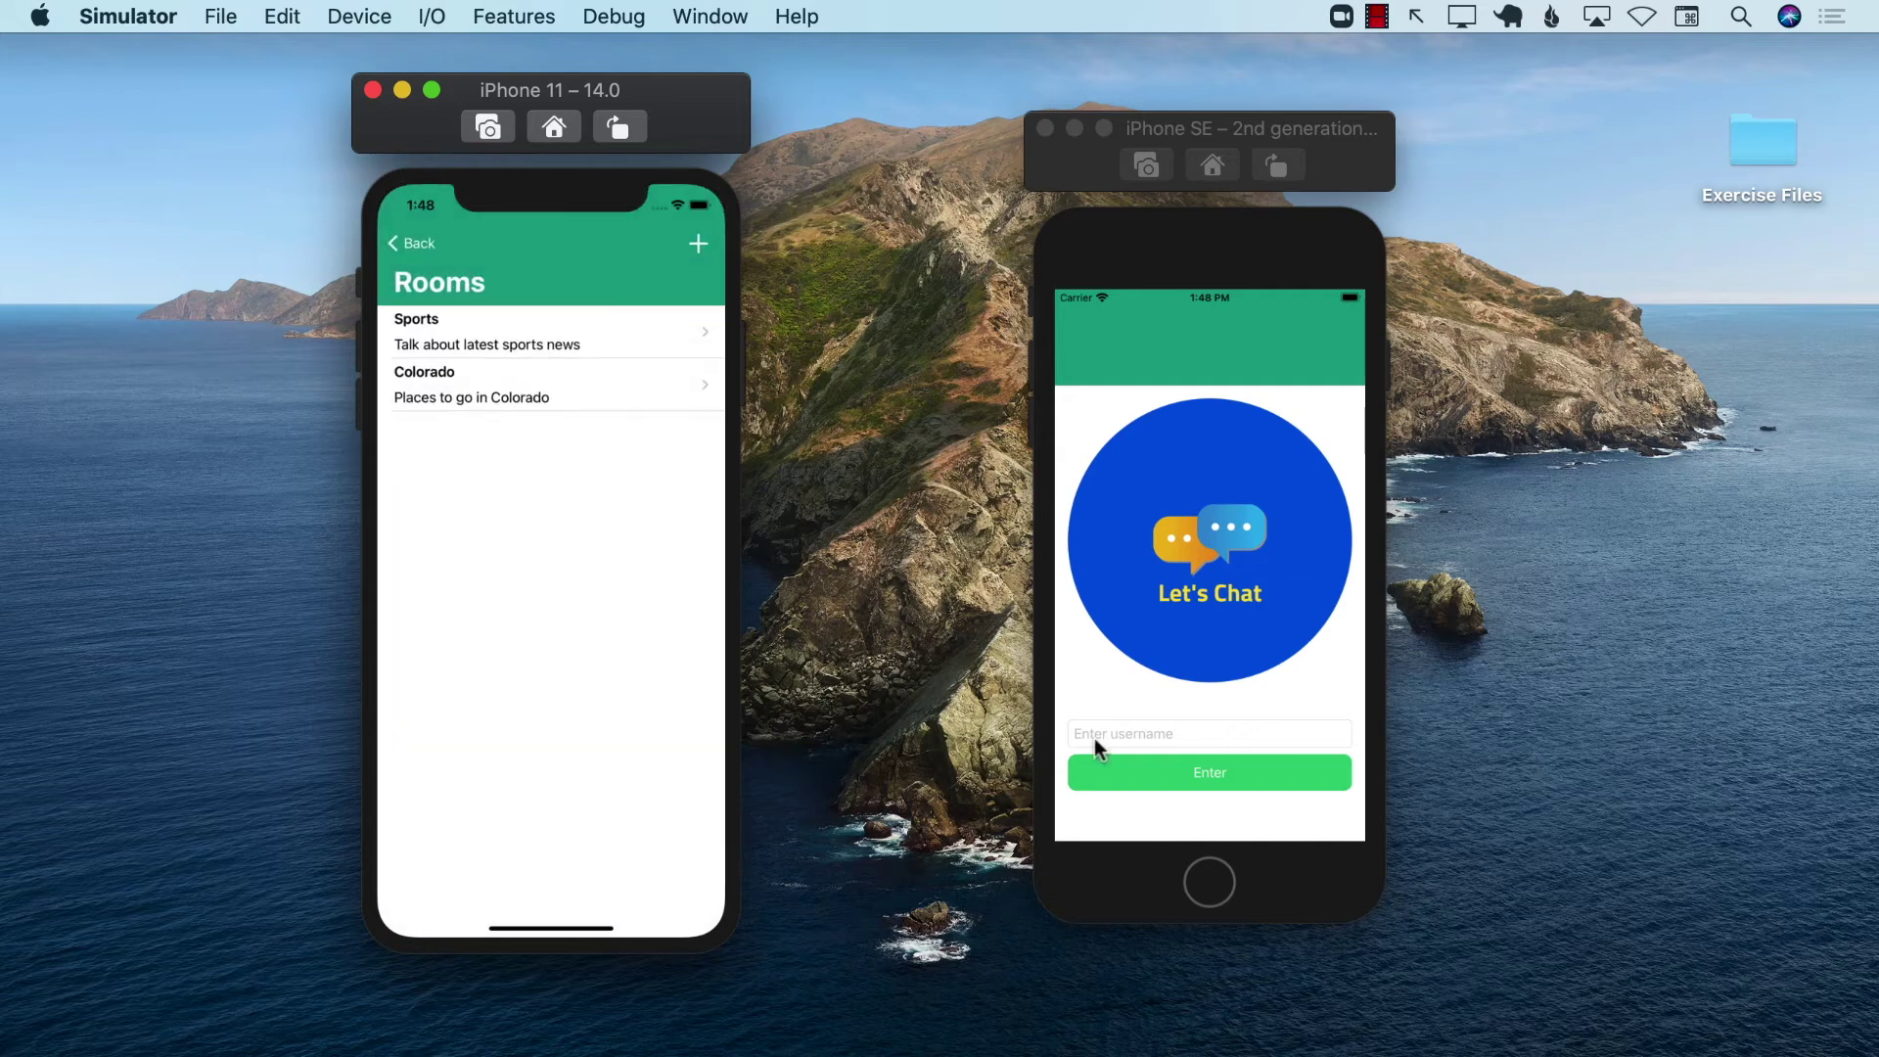
# Enter as Mary on the second phone and open Colorado on both phones
pyautogui.click(1154, 739)
pyautogui.write('Mar')
pyautogui.click(1182, 774)
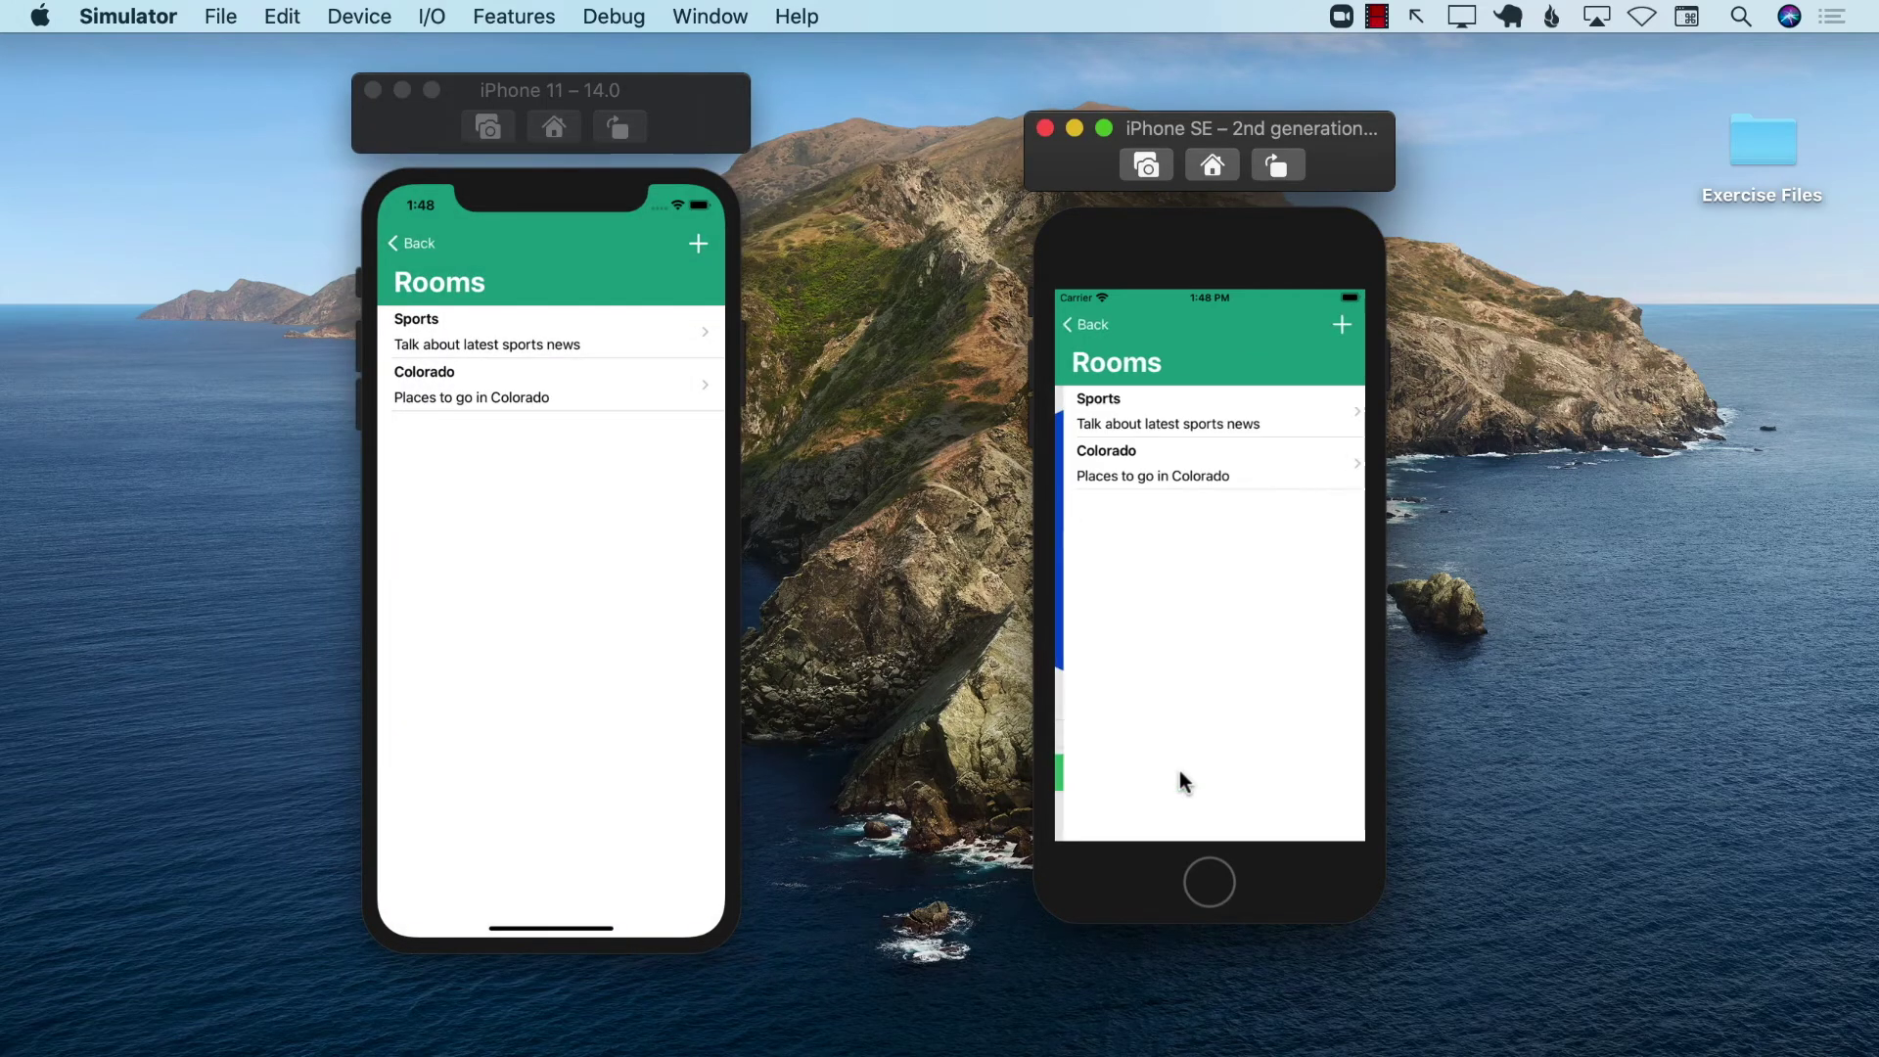
pyautogui.click(632, 393)
pyautogui.click(1279, 476)
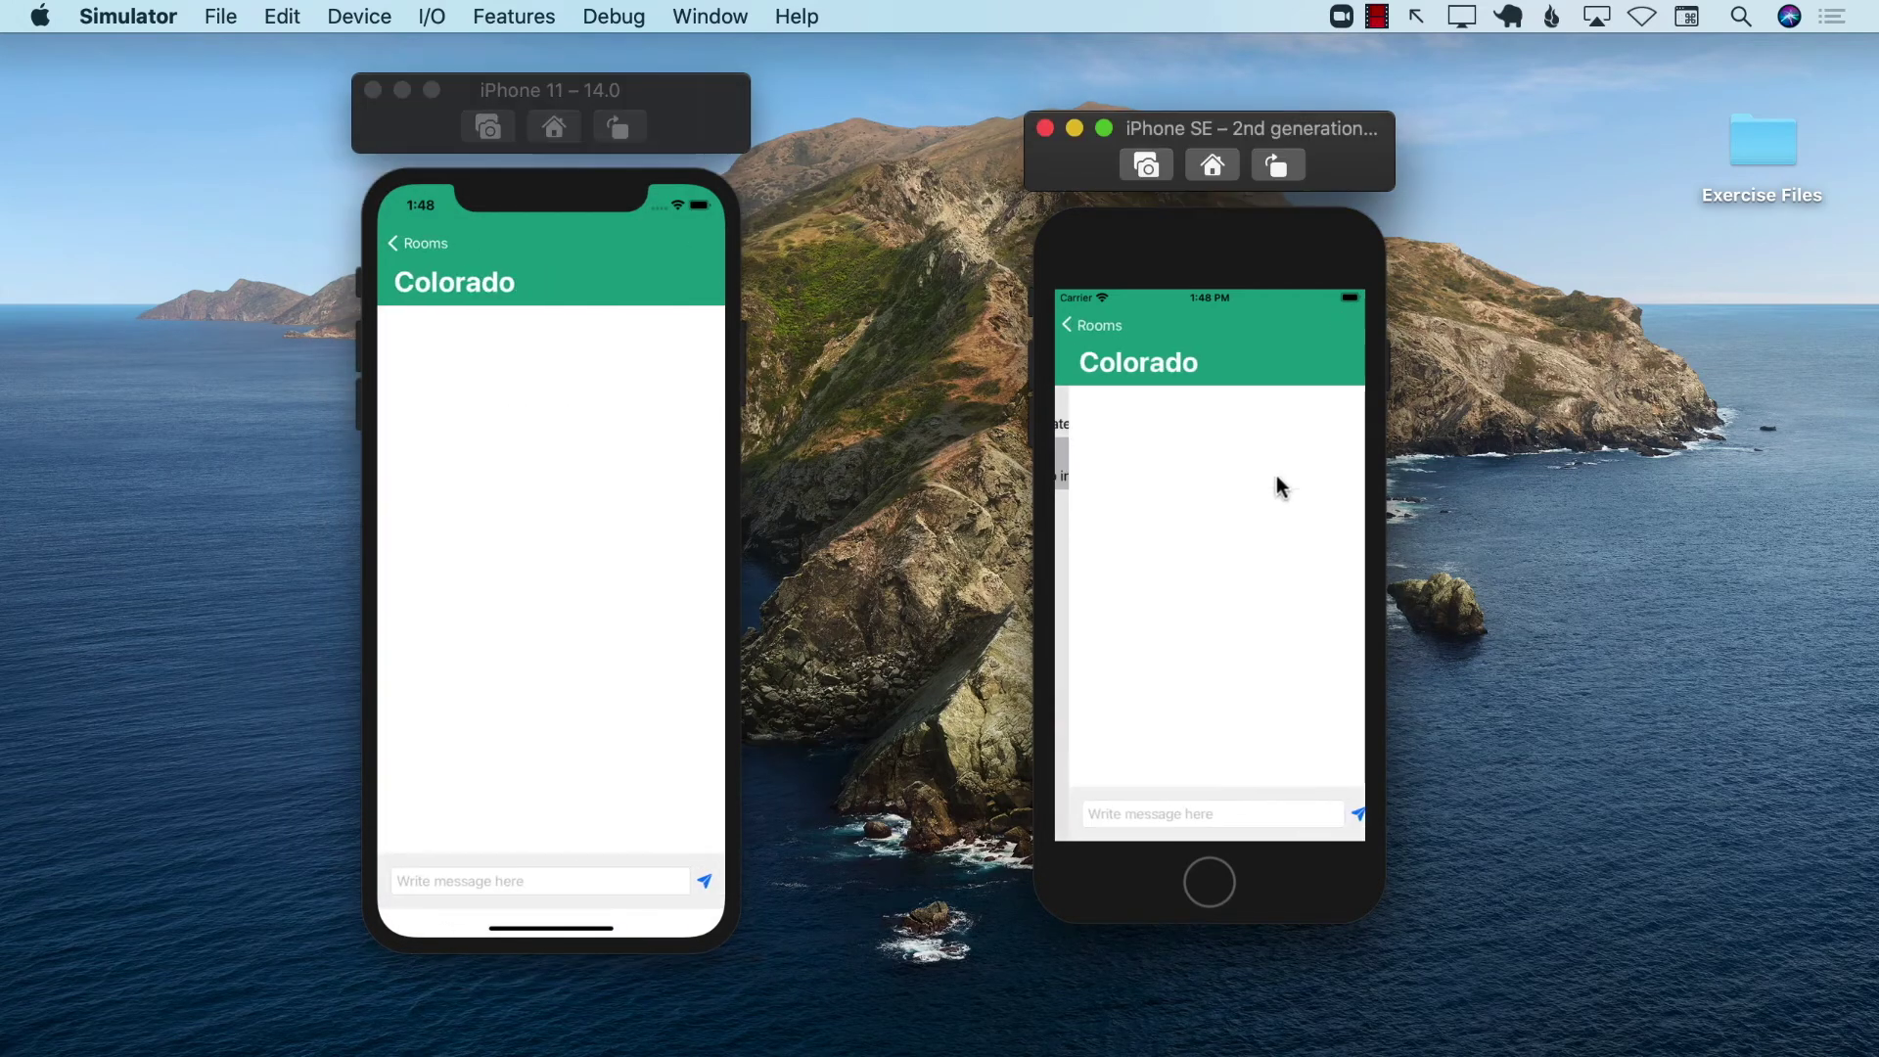
# Exchange greetings between Azam and Mary in the Colorado room
pyautogui.click(548, 878)
pyautogui.write('Hi')
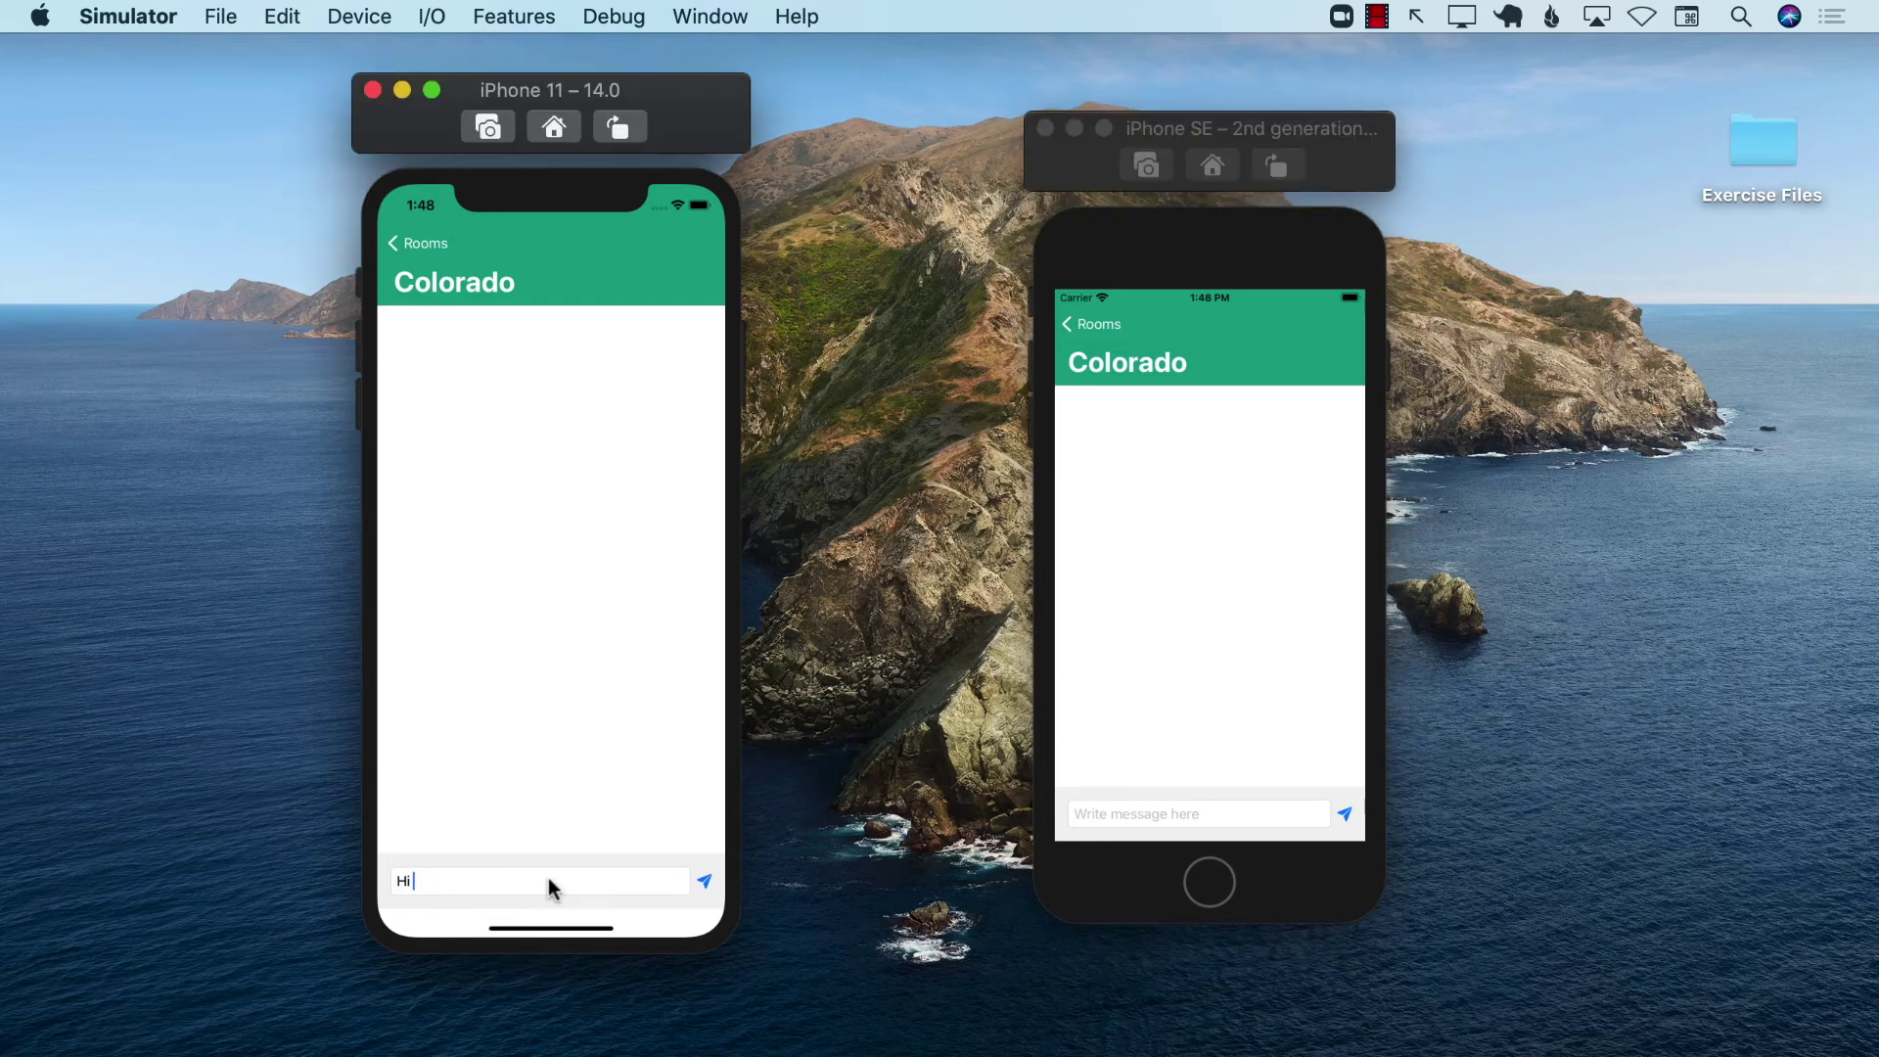
pyautogui.write(' Mary')
pyautogui.click(706, 881)
pyautogui.click(1133, 810)
pyautogui.write('H')
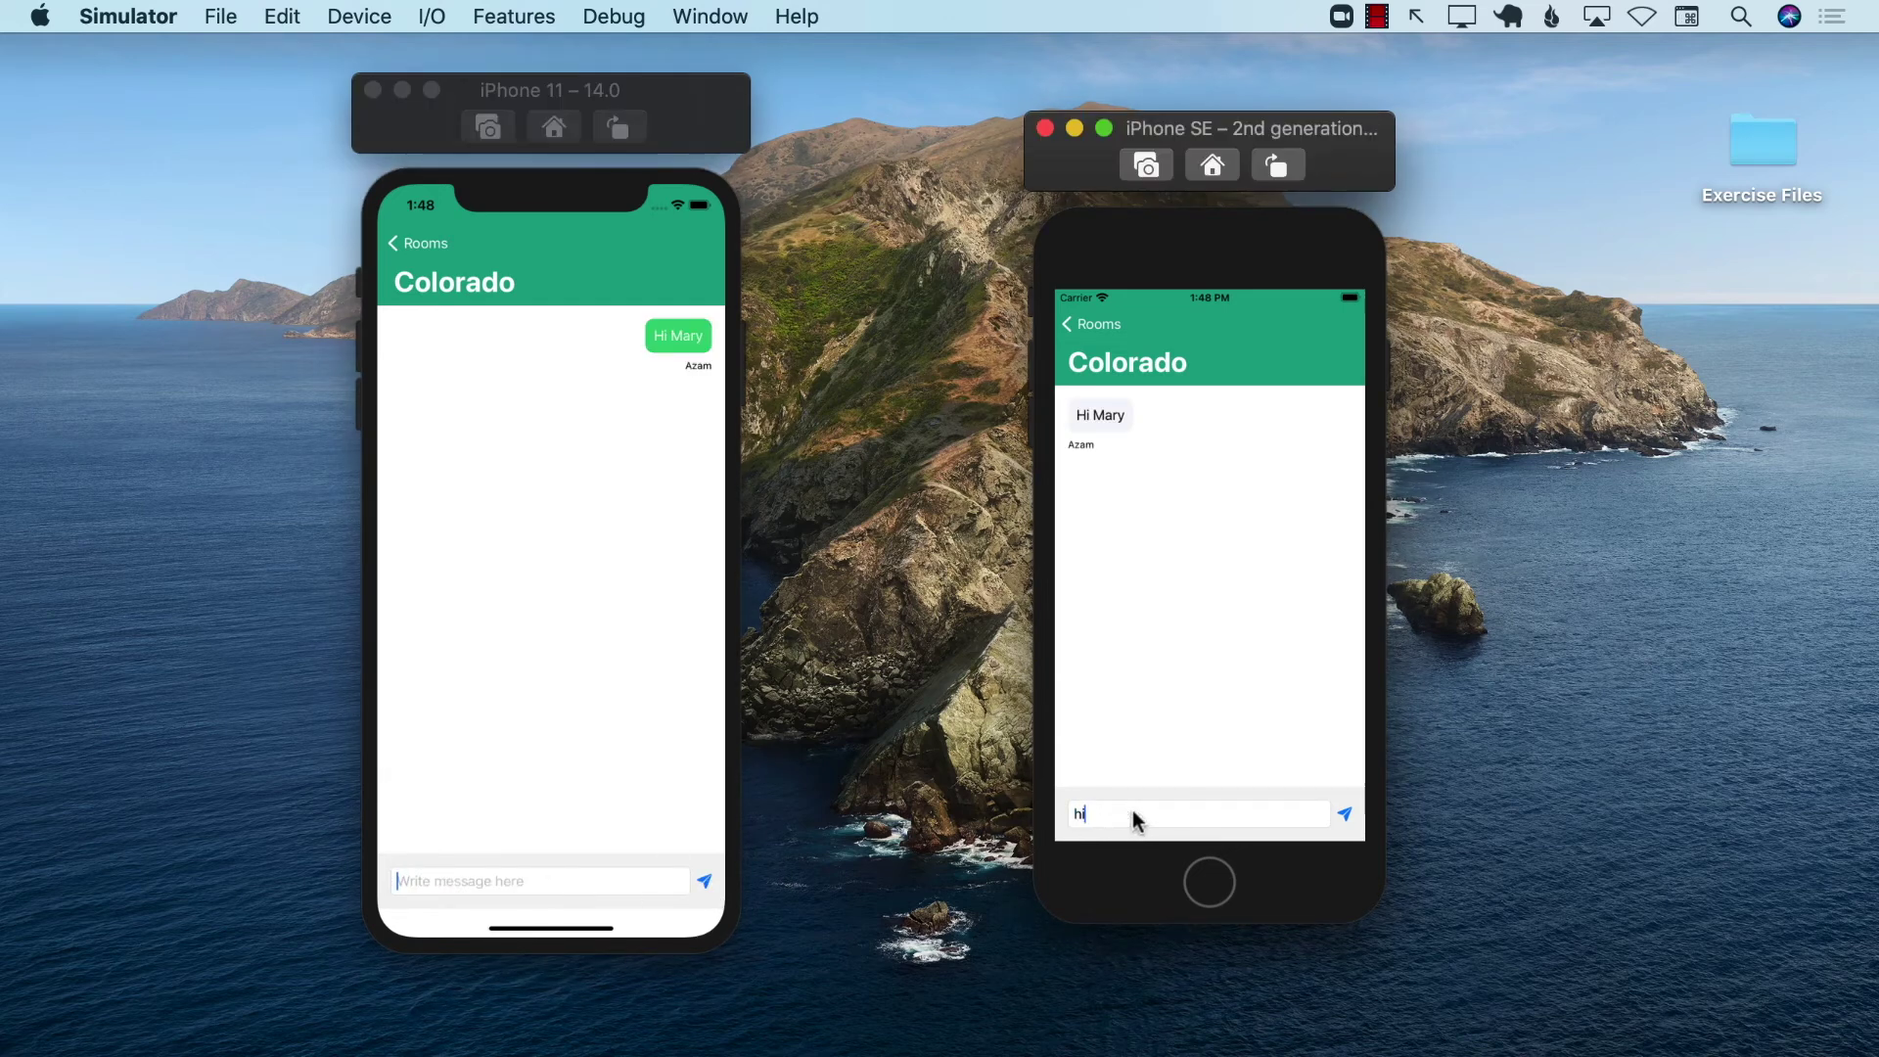
pyautogui.write('i Azam')
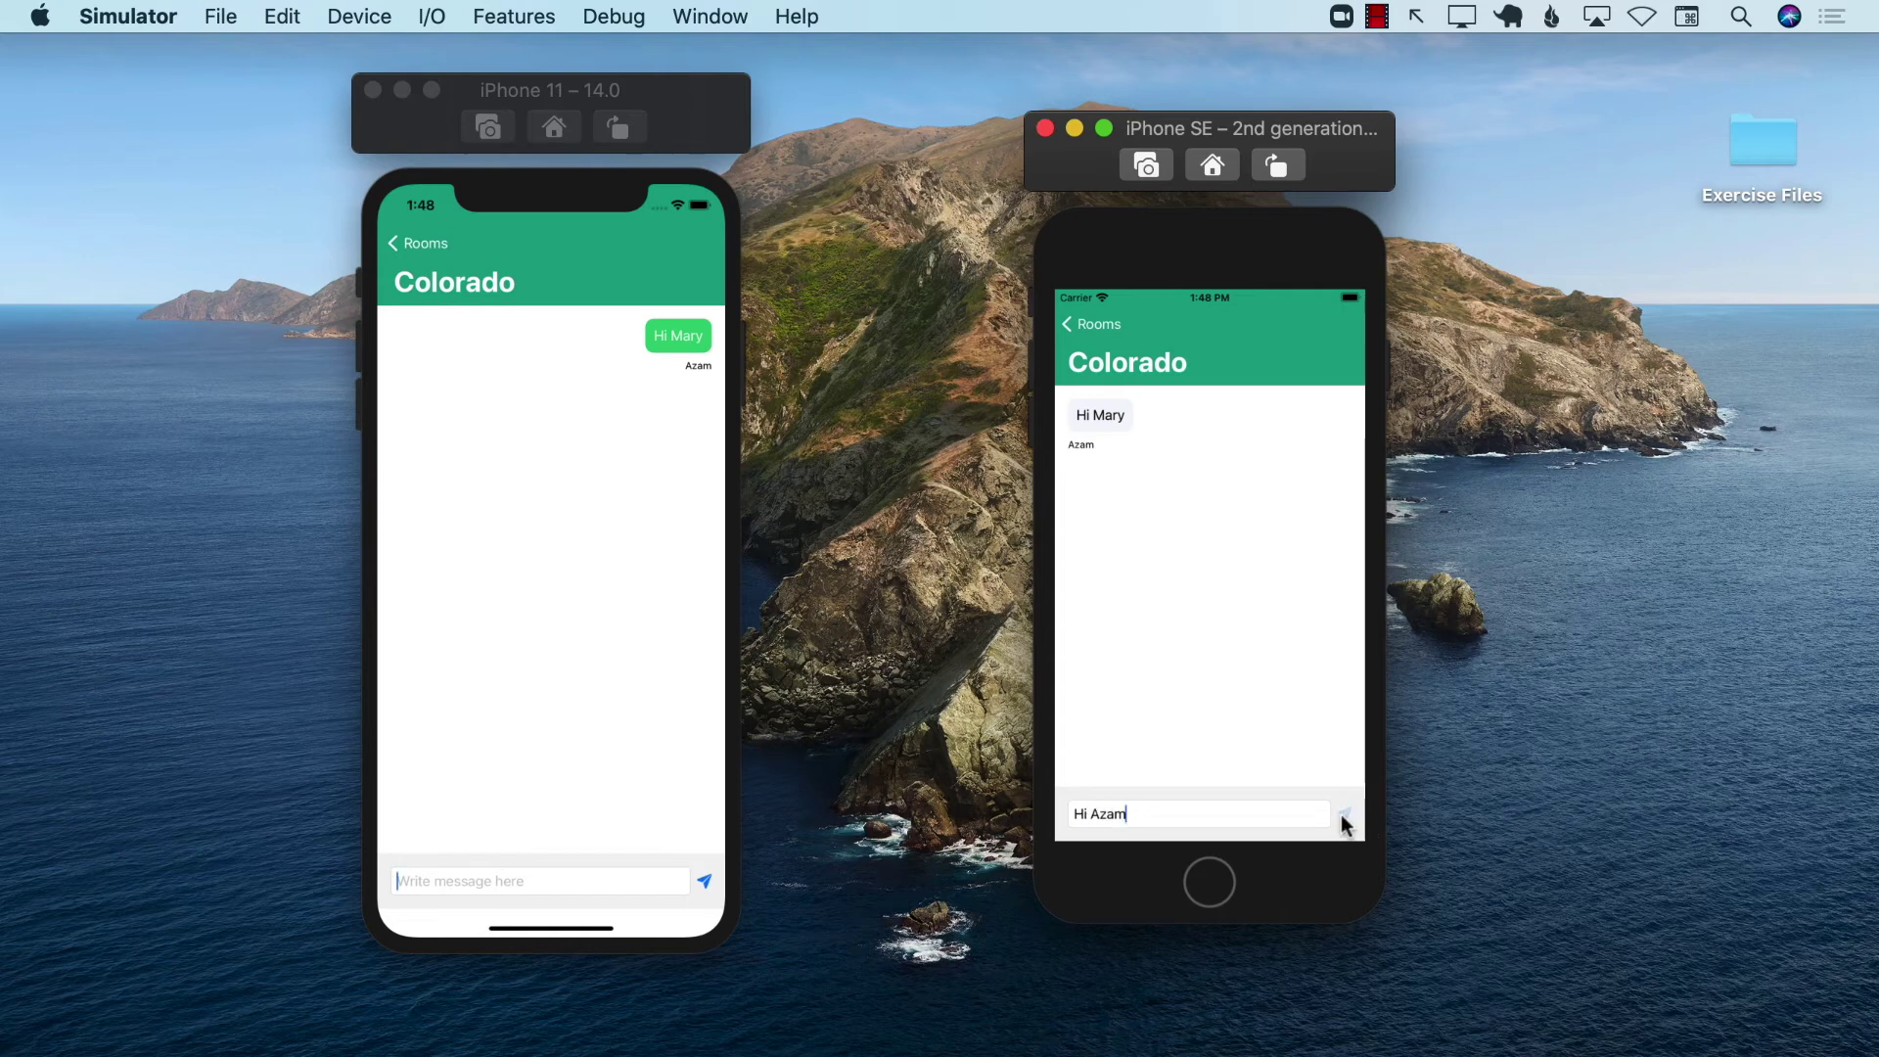
pyautogui.click(1343, 814)
# Send Azam's Estes Park message and begin Mary's reply
pyautogui.click(522, 882)
pyautogui.write('Make sure to')
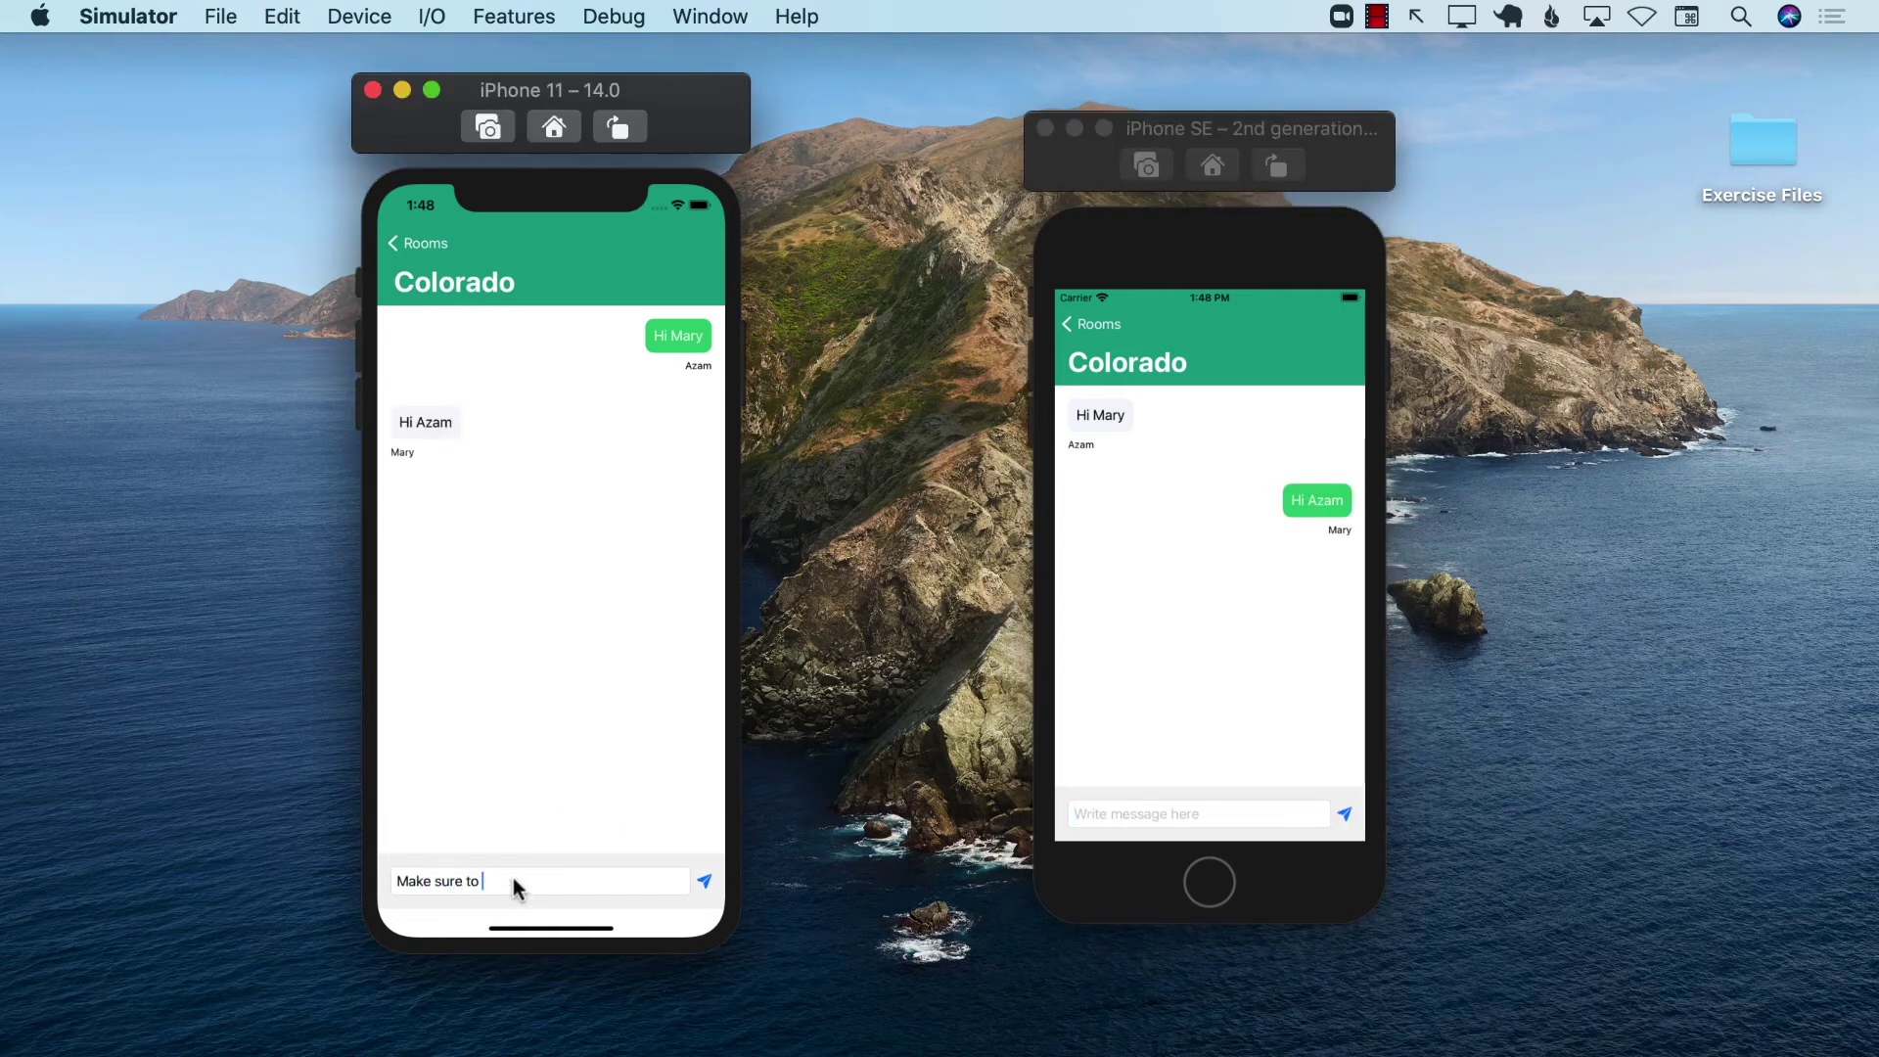
pyautogui.write('es Park')
pyautogui.click(705, 881)
pyautogui.click(1104, 816)
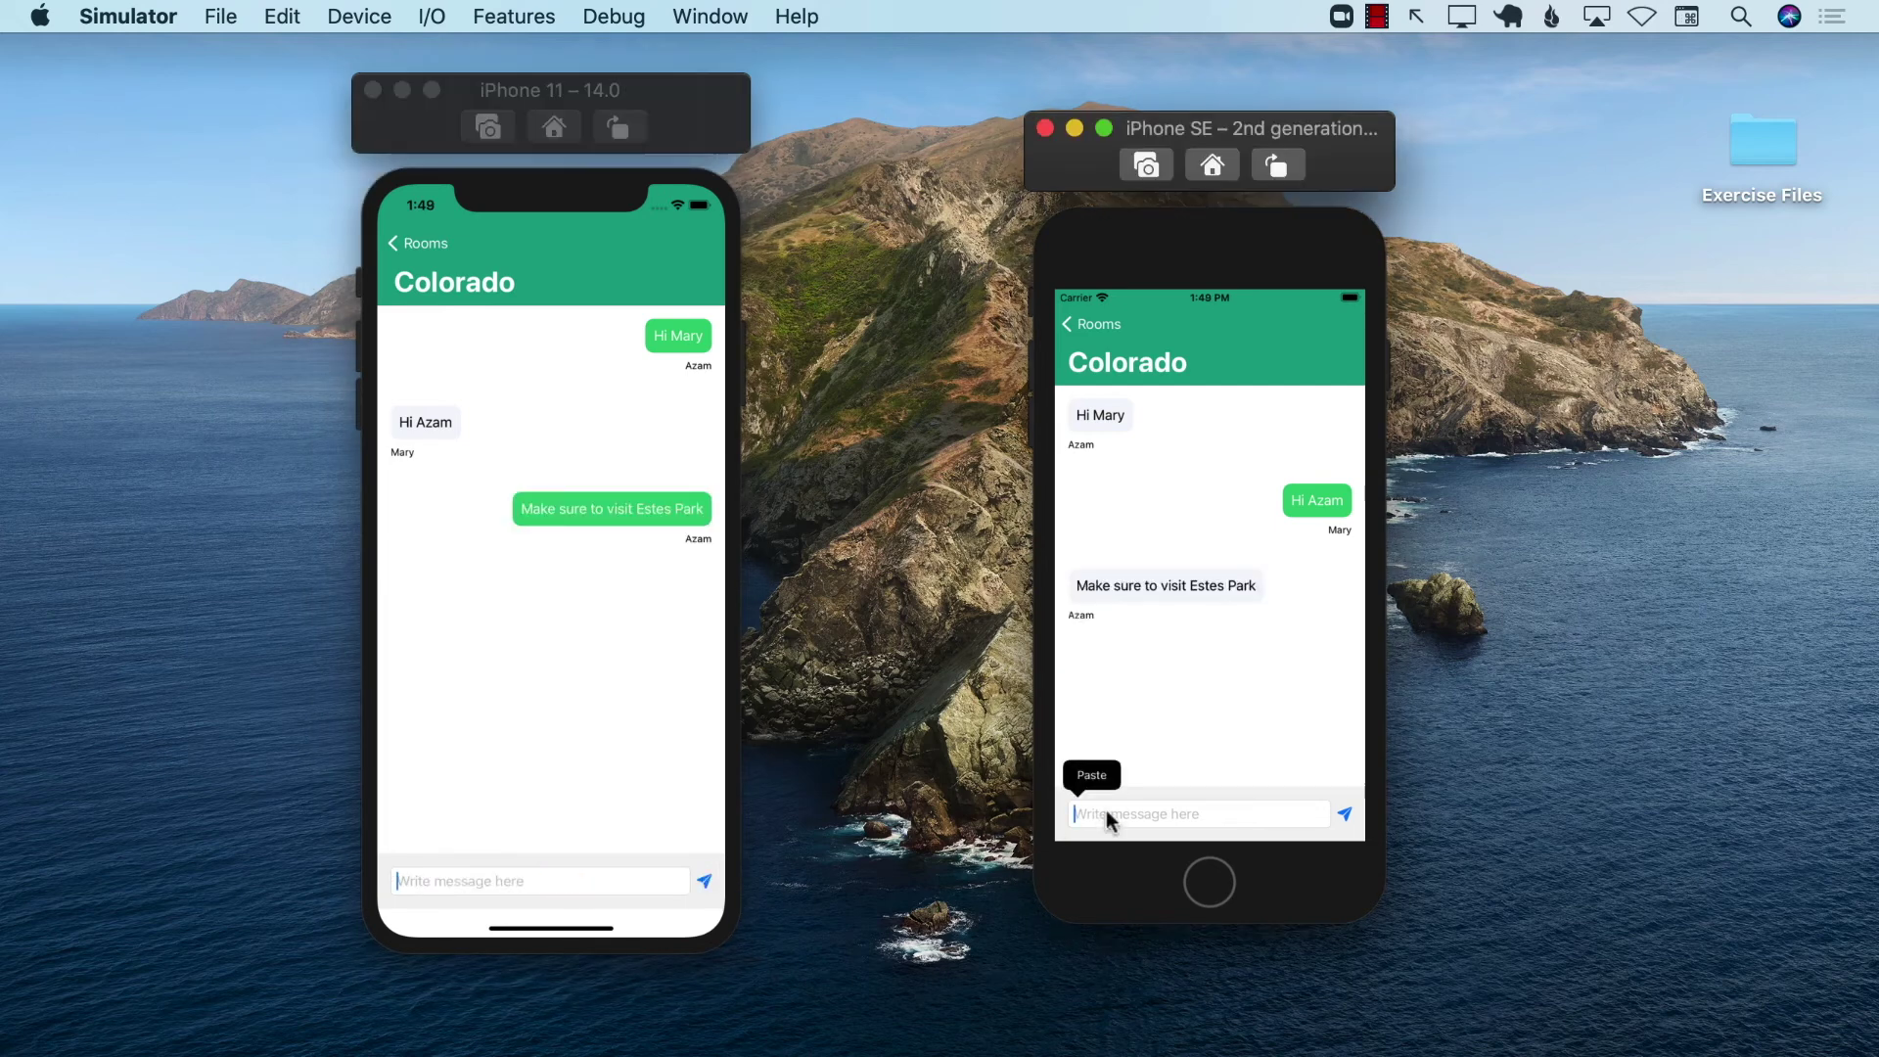
pyautogui.write('Yes sure! I have tha')
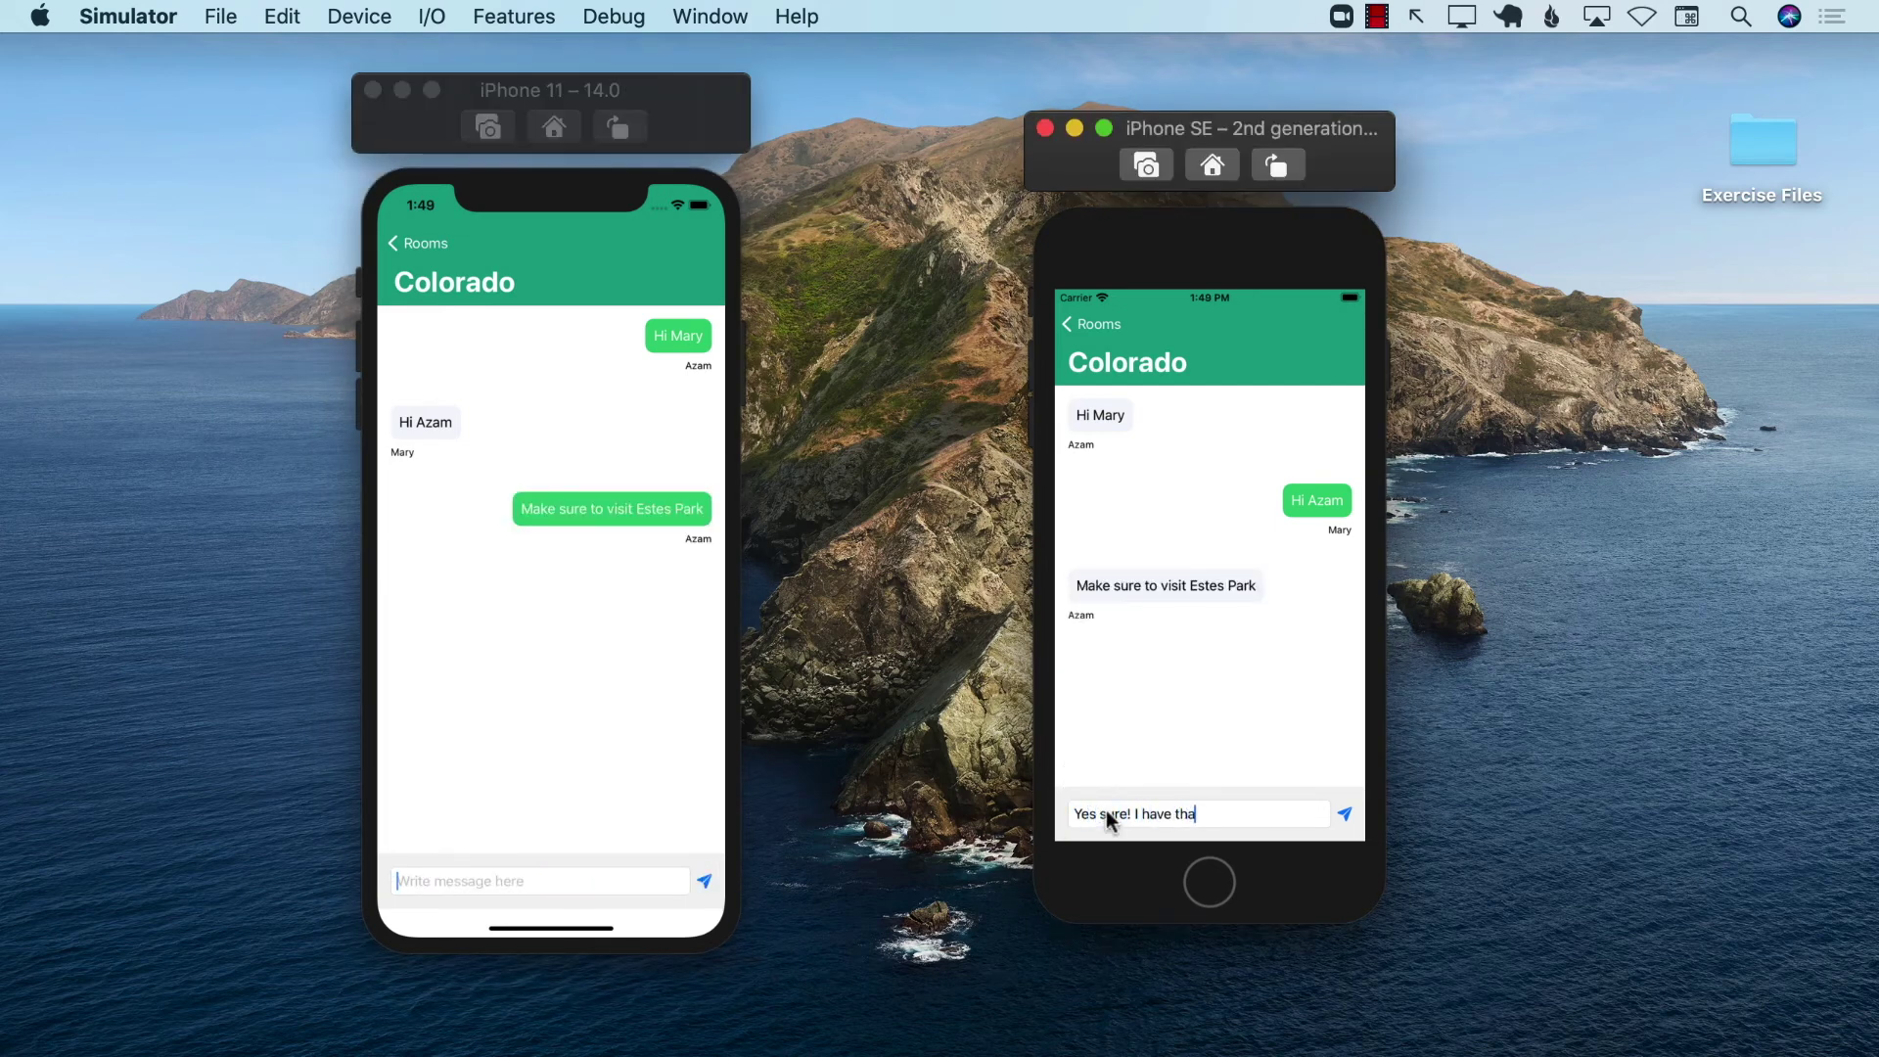